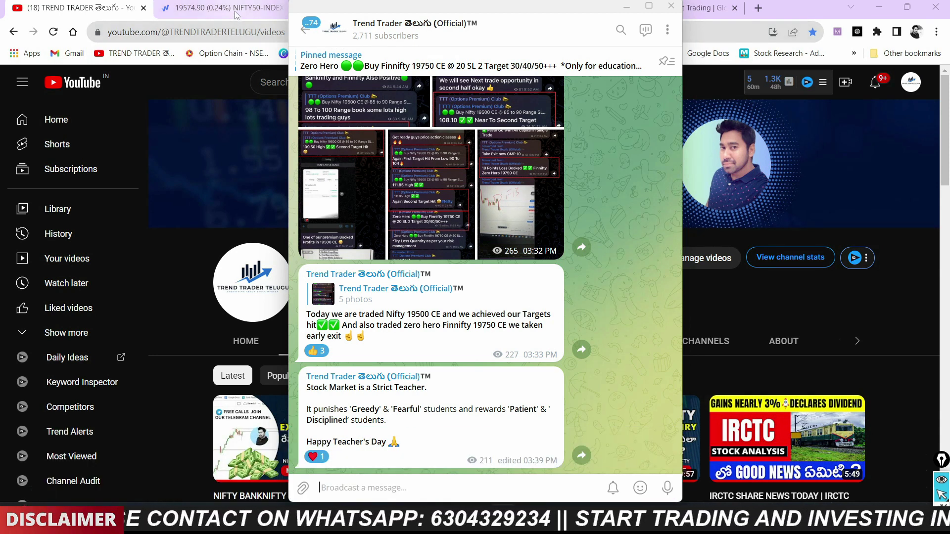
# Switch from Telegram to the Fyers NIFTY50-INDEX daily chart in Chrome.
pyautogui.click(236, 9)
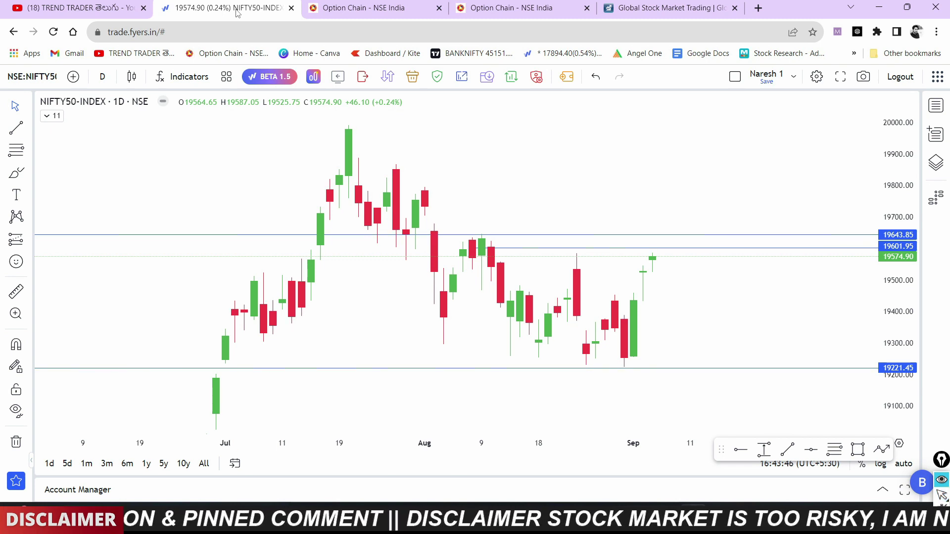
# Tick the latest candles, circle the 19300 level, and draw an upward arrow from the recent low.
pyautogui.moveTo(658, 270); pyautogui.dragTo(672, 264)
pyautogui.moveTo(646, 299); pyautogui.dragTo(658, 297)
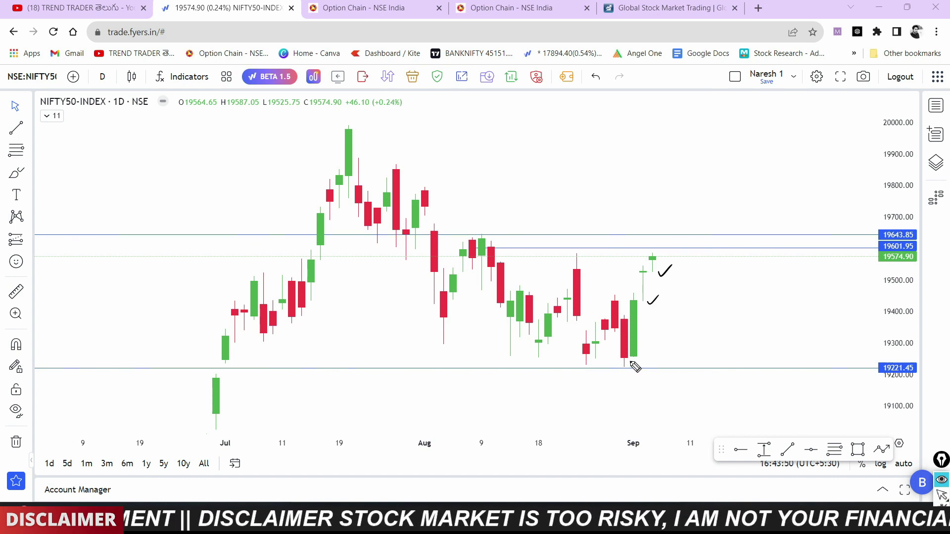
pyautogui.moveTo(630, 361); pyautogui.dragTo(641, 357)
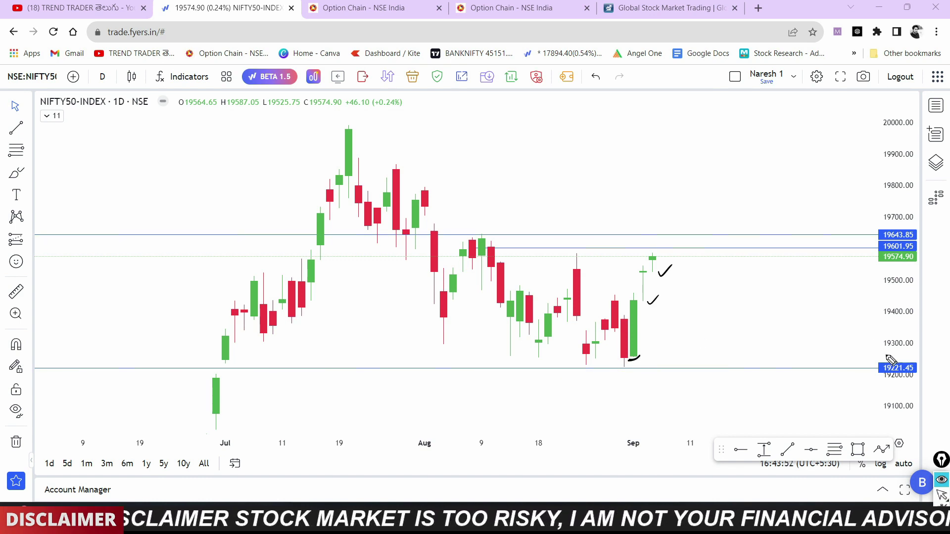
pyautogui.moveTo(881, 355)
pyautogui.mouseDown()
pyautogui.moveTo(912, 353)
pyautogui.moveTo(876, 351)
pyautogui.mouseUp()
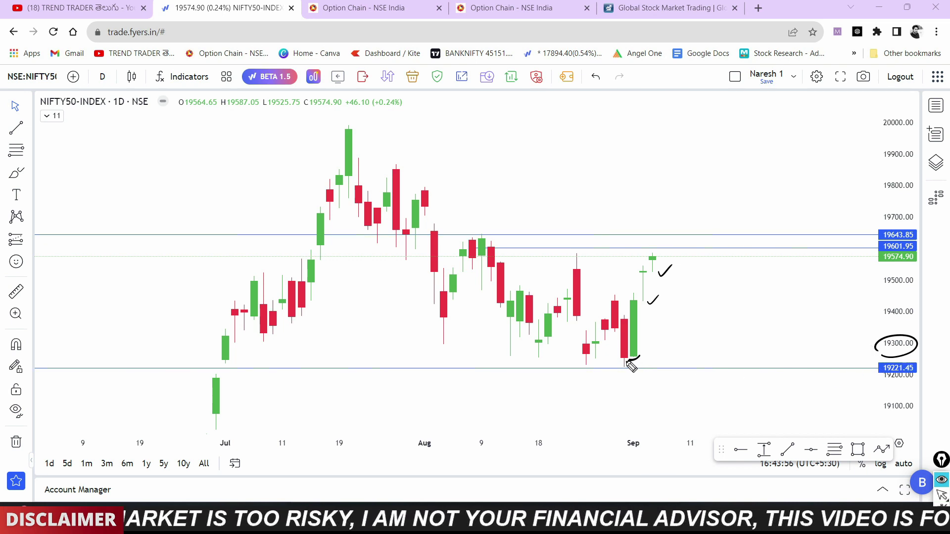
pyautogui.moveTo(631, 366)
pyautogui.mouseDown()
pyautogui.moveTo(621, 369)
pyautogui.moveTo(648, 360)
pyautogui.moveTo(659, 328)
pyautogui.mouseUp()
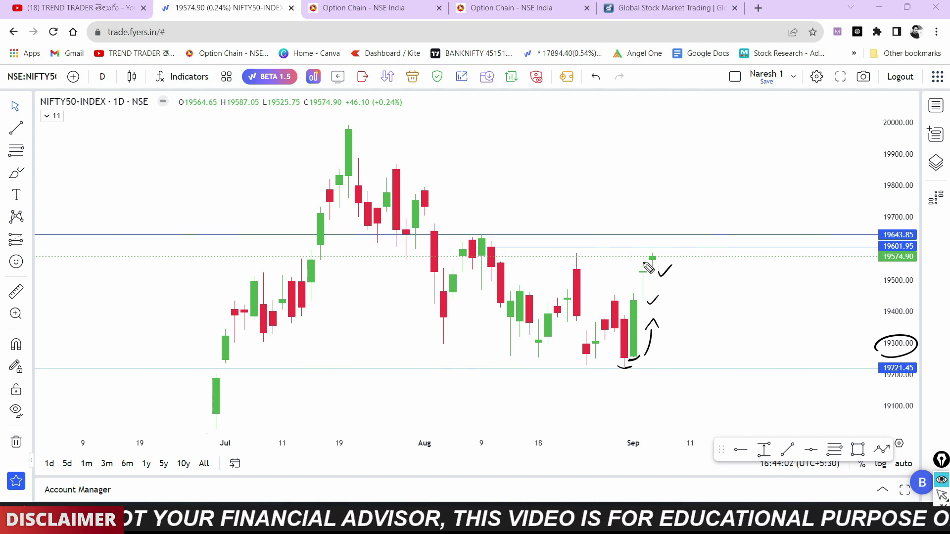
pyautogui.moveTo(651, 248)
pyautogui.mouseDown()
pyautogui.moveTo(637, 301)
pyautogui.moveTo(663, 247)
pyautogui.moveTo(657, 301)
pyautogui.mouseUp()
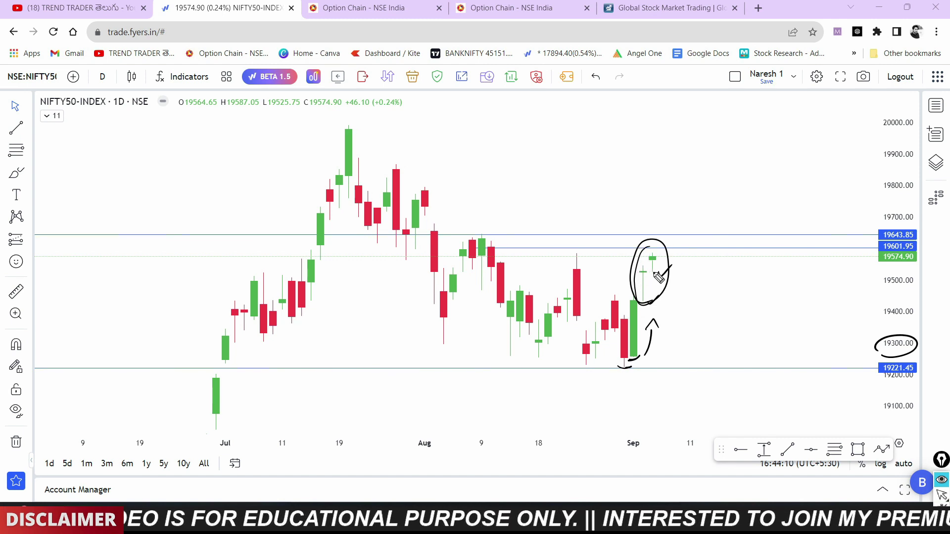
pyautogui.moveTo(754, 145)
pyautogui.mouseDown()
pyautogui.moveTo(754, 193)
pyautogui.moveTo(762, 166)
pyautogui.moveTo(750, 175)
pyautogui.mouseUp()
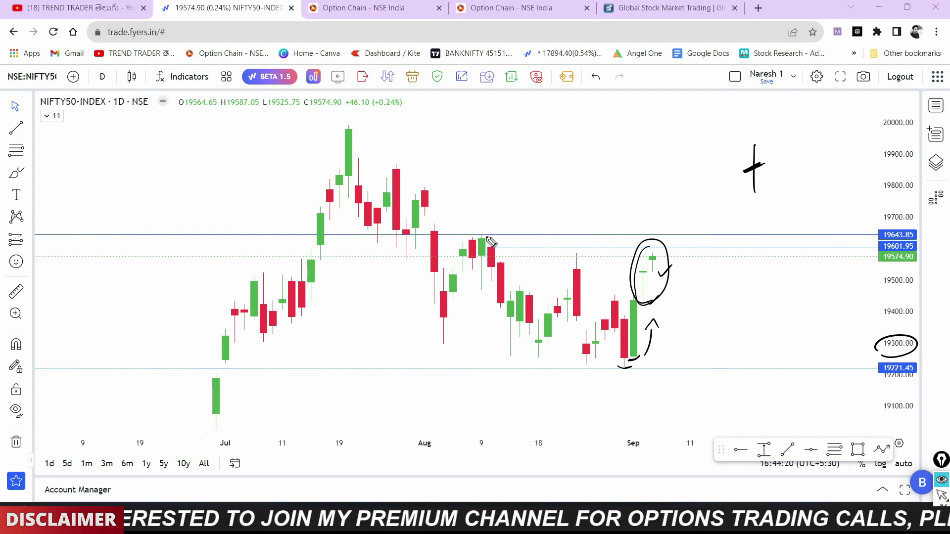
# Circle the August swing highs and resistance labels, mark a circled R, and trace the zigzag swings.
pyautogui.moveTo(491, 236); pyautogui.dragTo(481, 247)
pyautogui.moveTo(584, 251)
pyautogui.mouseDown()
pyautogui.moveTo(569, 256)
pyautogui.moveTo(583, 252)
pyautogui.mouseUp()
pyautogui.moveTo(900, 233)
pyautogui.mouseDown()
pyautogui.moveTo(878, 254)
pyautogui.moveTo(915, 242)
pyautogui.moveTo(871, 250)
pyautogui.moveTo(890, 262)
pyautogui.mouseUp()
pyautogui.moveTo(858, 221)
pyautogui.mouseDown()
pyautogui.moveTo(849, 228)
pyautogui.moveTo(858, 237)
pyautogui.mouseUp()
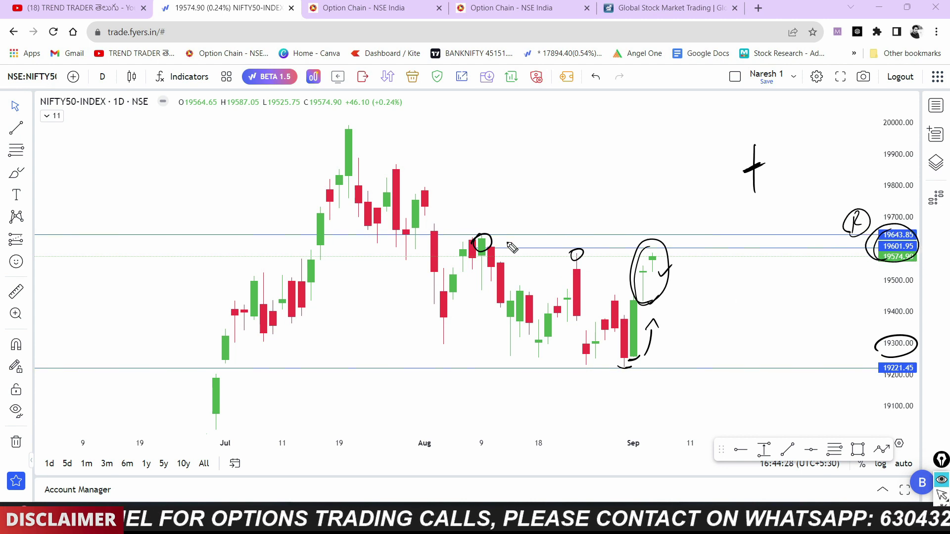
pyautogui.moveTo(451, 312)
pyautogui.mouseDown()
pyautogui.moveTo(519, 321)
pyautogui.moveTo(573, 268)
pyautogui.moveTo(616, 341)
pyautogui.moveTo(643, 257)
pyautogui.moveTo(663, 250)
pyautogui.moveTo(660, 260)
pyautogui.moveTo(649, 253)
pyautogui.mouseUp()
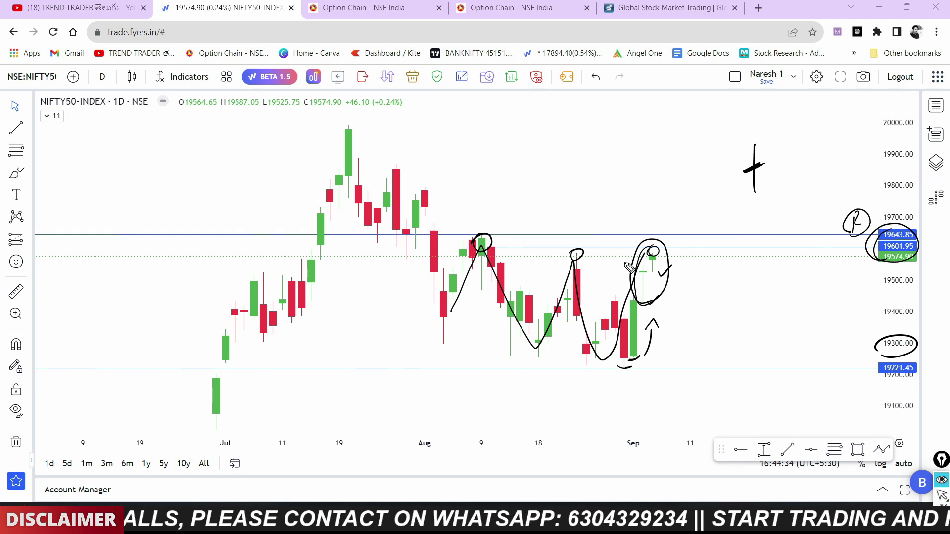
# Erase the drawings, tick the latest candle and August highs, and sketch an upward breakout path.
pyautogui.press('e')
pyautogui.moveTo(650, 246); pyautogui.dragTo(667, 234)
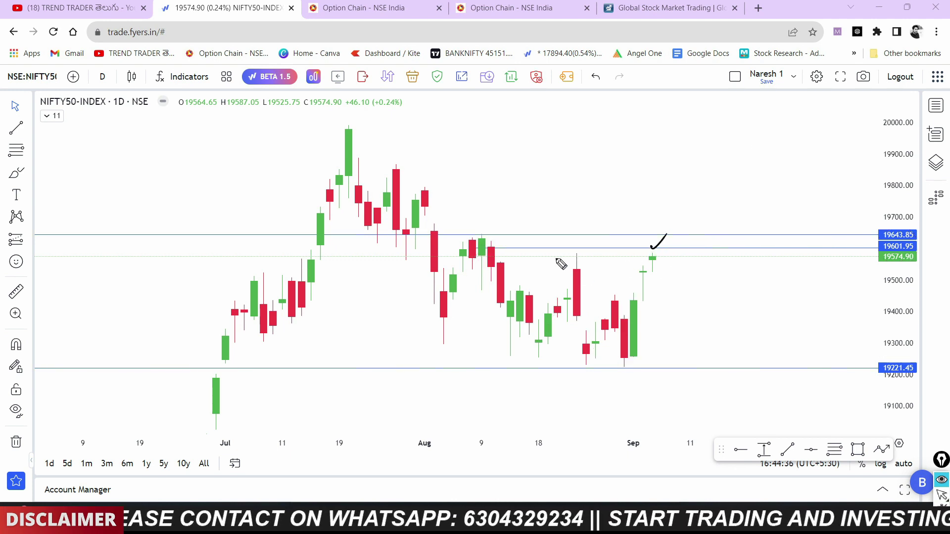
pyautogui.moveTo(572, 242); pyautogui.dragTo(591, 233)
pyautogui.moveTo(485, 231); pyautogui.dragTo(506, 224)
pyautogui.moveTo(700, 243); pyautogui.dragTo(724, 205)
pyautogui.moveTo(732, 242)
pyautogui.mouseDown()
pyautogui.moveTo(737, 225)
pyautogui.moveTo(745, 232)
pyautogui.moveTo(760, 170)
pyautogui.mouseUp()
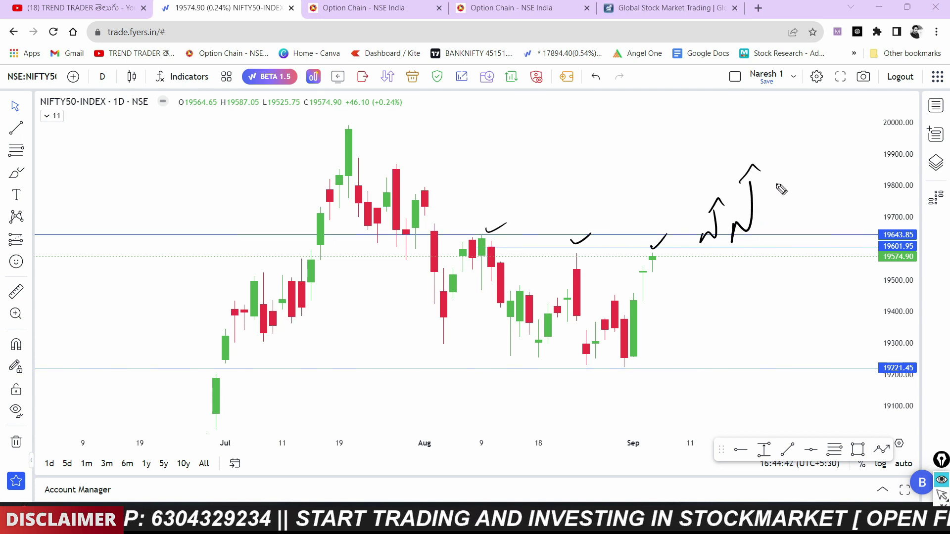
# Sketch a pullback and a rise at resistance, cross out the ticks, and circle the latest candle.
pyautogui.moveTo(651, 273); pyautogui.dragTo(672, 268)
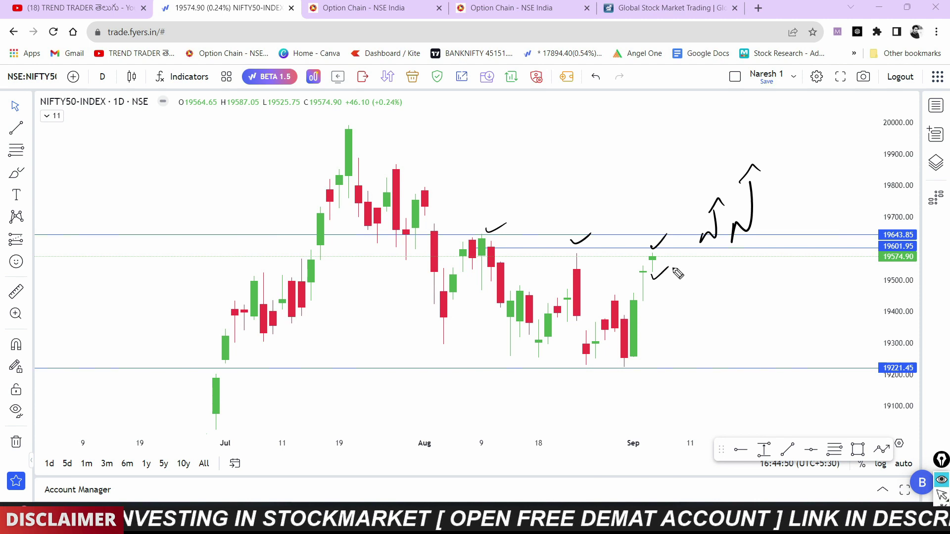
pyautogui.moveTo(672, 267)
pyautogui.mouseDown()
pyautogui.moveTo(672, 282)
pyautogui.moveTo(691, 292)
pyautogui.mouseUp()
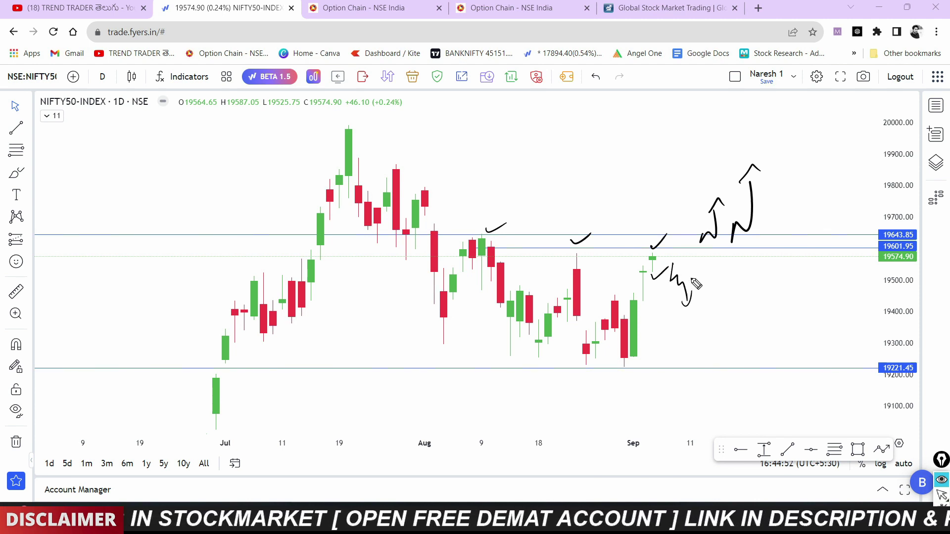
pyautogui.moveTo(669, 253); pyautogui.dragTo(684, 197)
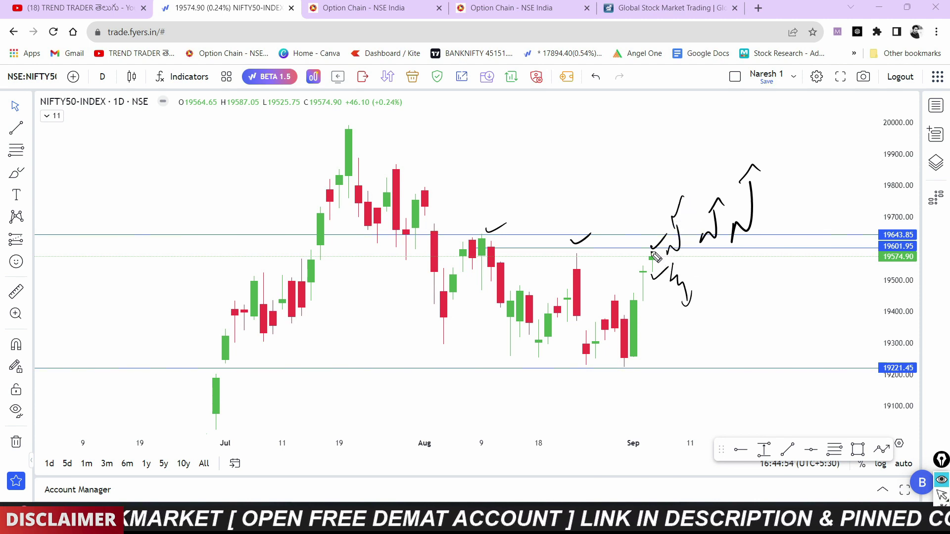
pyautogui.moveTo(643, 251)
pyautogui.mouseDown()
pyautogui.moveTo(664, 247)
pyautogui.moveTo(652, 225)
pyautogui.moveTo(657, 185)
pyautogui.mouseUp()
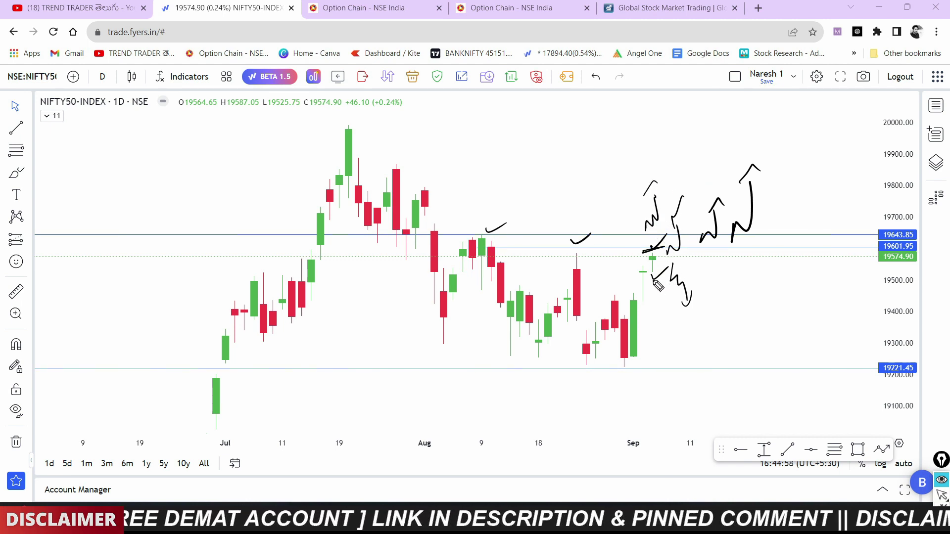
pyautogui.moveTo(645, 276)
pyautogui.mouseDown()
pyautogui.moveTo(674, 270)
pyautogui.moveTo(673, 299)
pyautogui.moveTo(684, 297)
pyautogui.mouseUp()
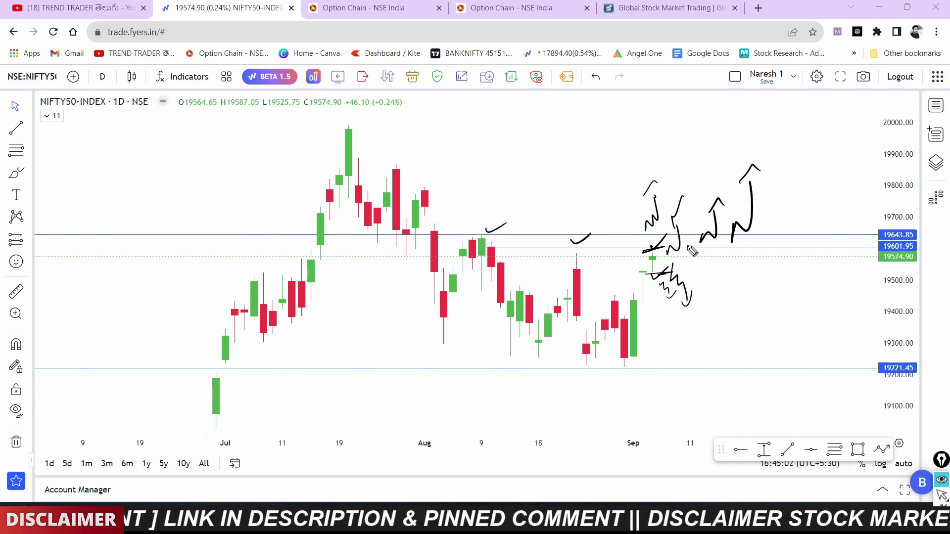
pyautogui.moveTo(655, 276); pyautogui.dragTo(664, 271)
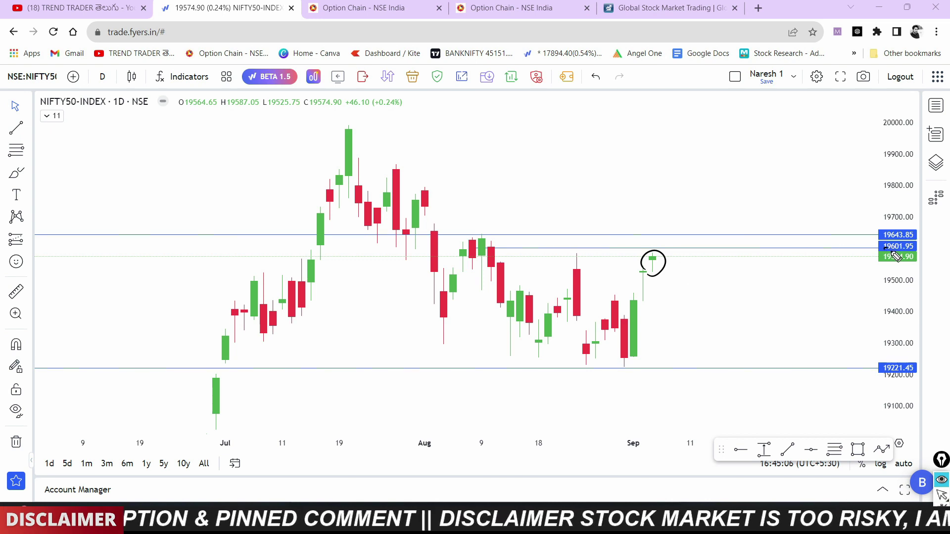
# Circle the 19643.85/19601.95 and 19700/19800 labels, draw a CE up-arrow, and mark the latest candle.
pyautogui.moveTo(895, 254)
pyautogui.mouseDown()
pyautogui.moveTo(913, 232)
pyautogui.moveTo(891, 251)
pyautogui.mouseUp()
pyautogui.moveTo(772, 242)
pyautogui.mouseDown()
pyautogui.moveTo(796, 217)
pyautogui.moveTo(820, 212)
pyautogui.moveTo(821, 225)
pyautogui.mouseUp()
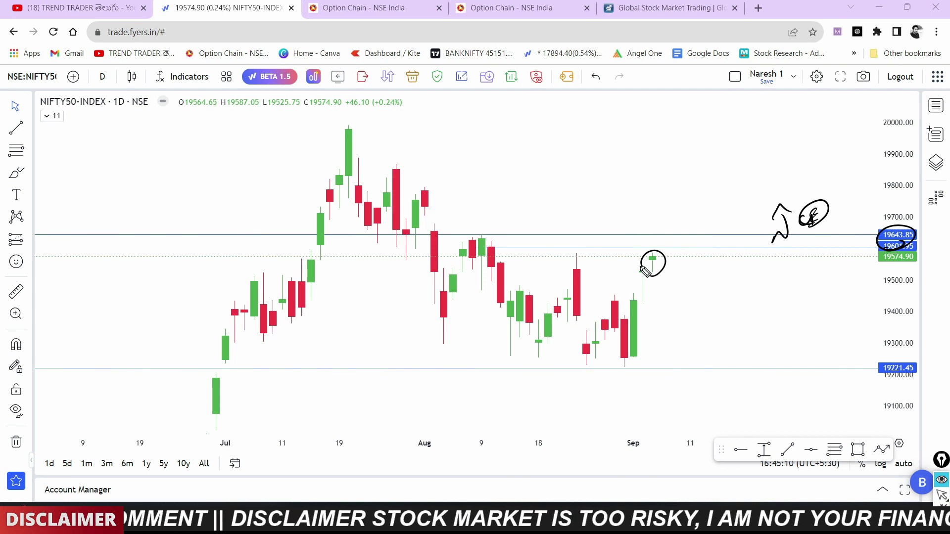
pyautogui.moveTo(643, 253)
pyautogui.mouseDown()
pyautogui.moveTo(640, 244)
pyautogui.moveTo(653, 255)
pyautogui.mouseUp()
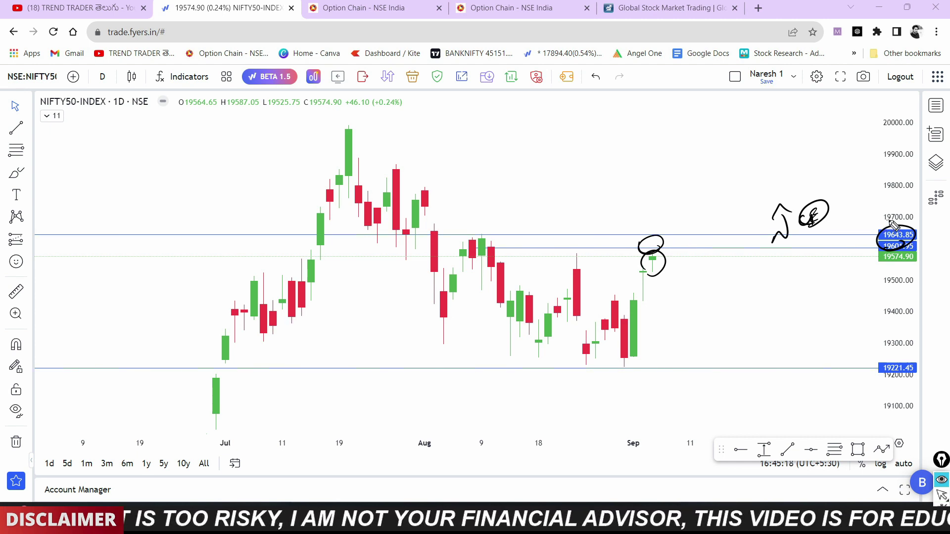
pyautogui.moveTo(890, 221); pyautogui.dragTo(891, 185)
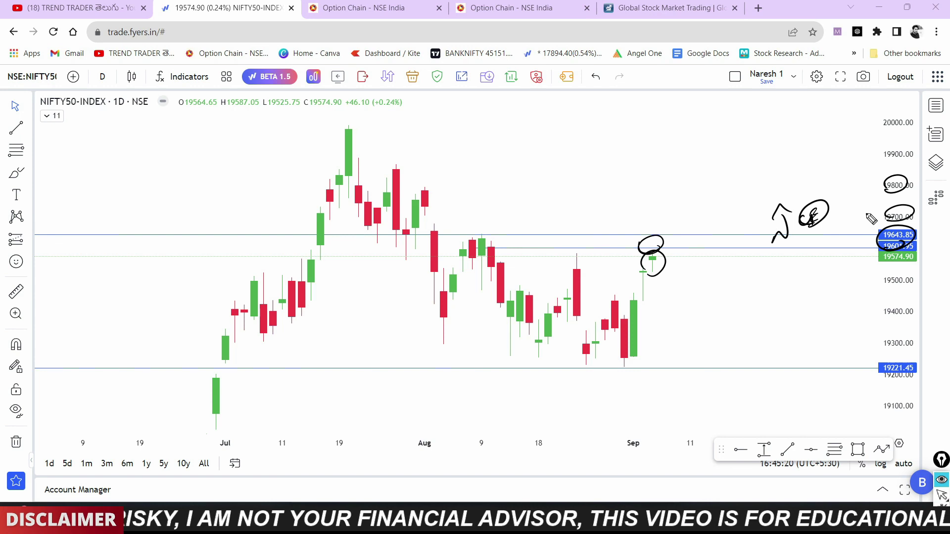
pyautogui.moveTo(624, 278); pyautogui.dragTo(680, 269)
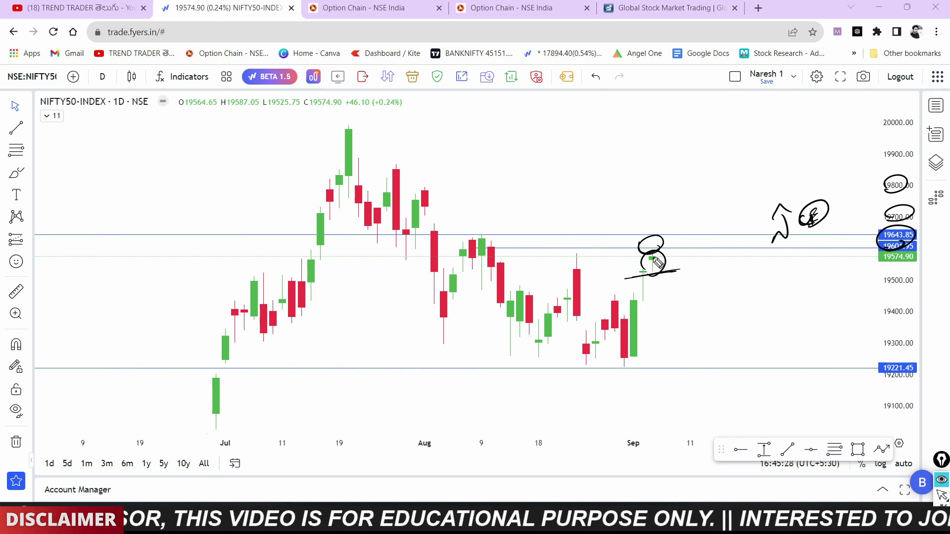
pyautogui.moveTo(657, 257)
pyautogui.mouseDown()
pyautogui.moveTo(658, 295)
pyautogui.moveTo(652, 289)
pyautogui.moveTo(688, 275)
pyautogui.moveTo(727, 273)
pyautogui.mouseUp()
pyautogui.moveTo(890, 287)
pyautogui.mouseDown()
pyautogui.moveTo(917, 277)
pyautogui.moveTo(885, 270)
pyautogui.mouseUp()
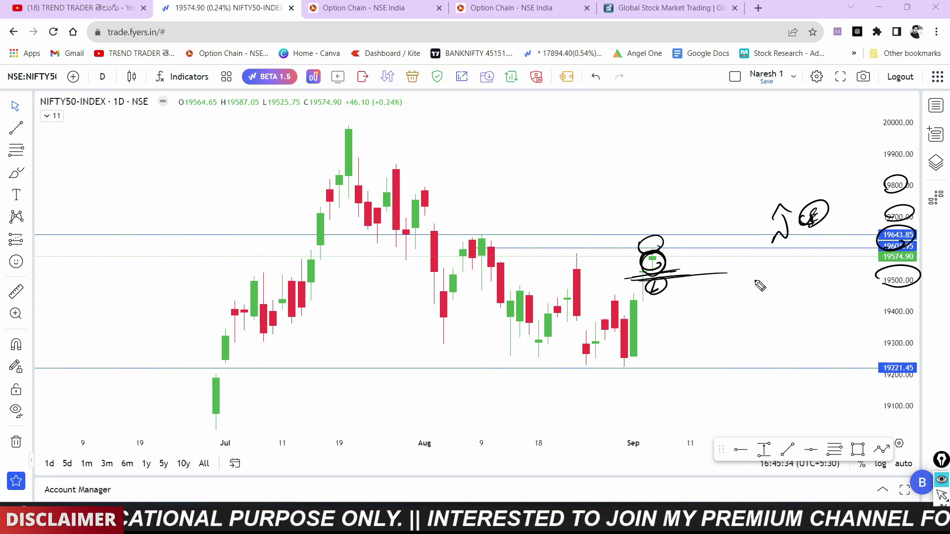
# Sketch a PE down move, circle 19500 and 19400 as support, and draw a rising move above.
pyautogui.moveTo(750, 286)
pyautogui.mouseDown()
pyautogui.moveTo(765, 279)
pyautogui.moveTo(797, 297)
pyautogui.moveTo(820, 288)
pyautogui.moveTo(791, 304)
pyautogui.mouseUp()
pyautogui.moveTo(628, 308); pyautogui.dragTo(657, 303)
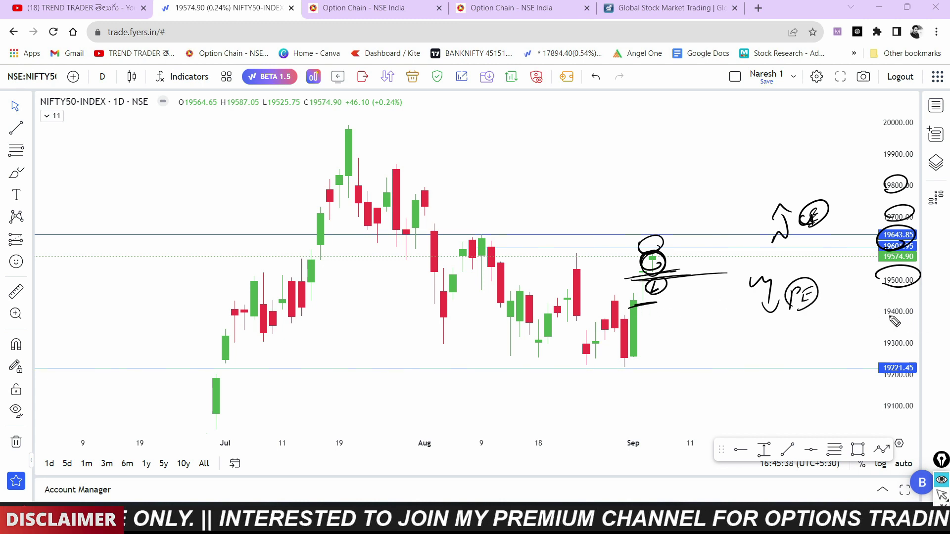
pyautogui.moveTo(896, 321); pyautogui.dragTo(900, 326)
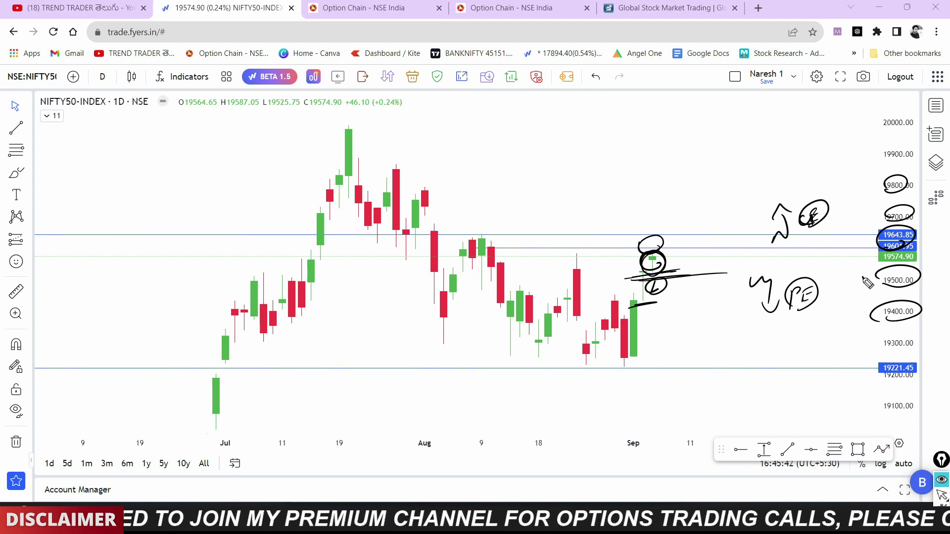
pyautogui.moveTo(863, 278)
pyautogui.mouseDown()
pyautogui.moveTo(846, 327)
pyautogui.moveTo(868, 313)
pyautogui.mouseUp()
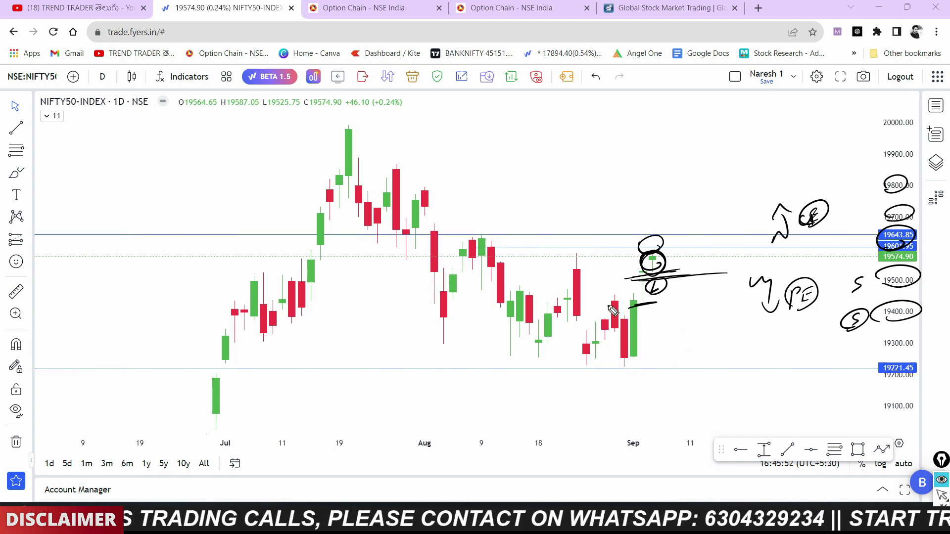
pyautogui.moveTo(599, 305)
pyautogui.mouseDown()
pyautogui.moveTo(657, 303)
pyautogui.moveTo(646, 307)
pyautogui.mouseUp()
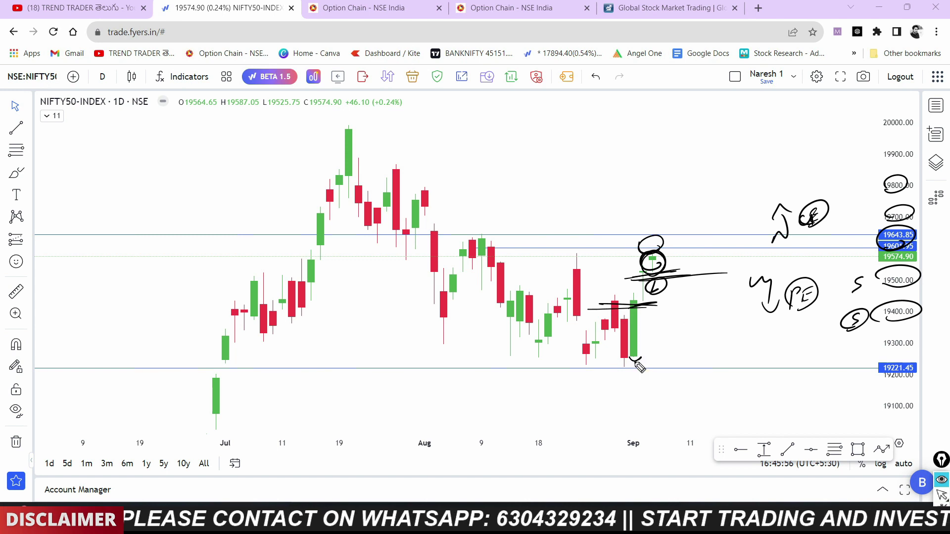
pyautogui.moveTo(638, 362); pyautogui.dragTo(643, 354)
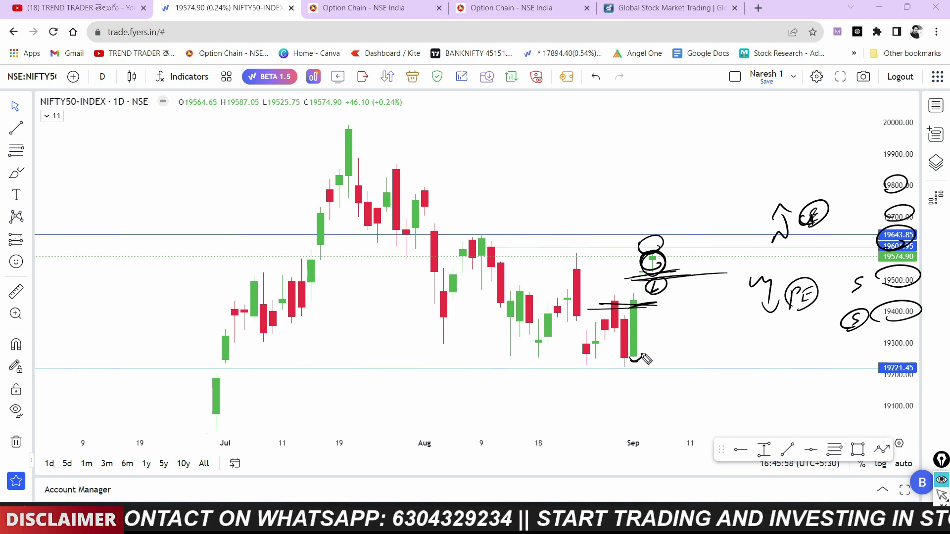
pyautogui.moveTo(646, 299); pyautogui.dragTo(627, 307)
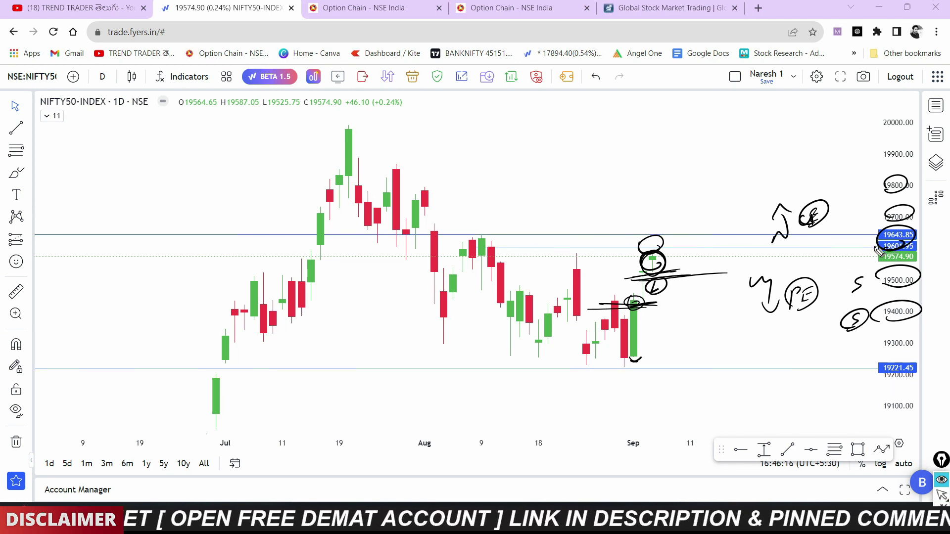
pyautogui.moveTo(667, 246)
pyautogui.mouseDown()
pyautogui.moveTo(683, 240)
pyautogui.moveTo(690, 213)
pyautogui.mouseUp()
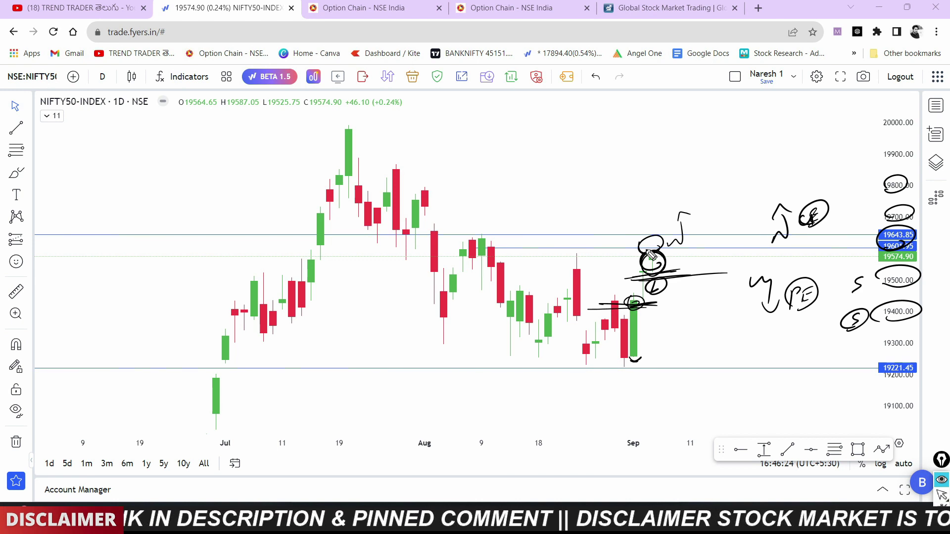
pyautogui.press('e')
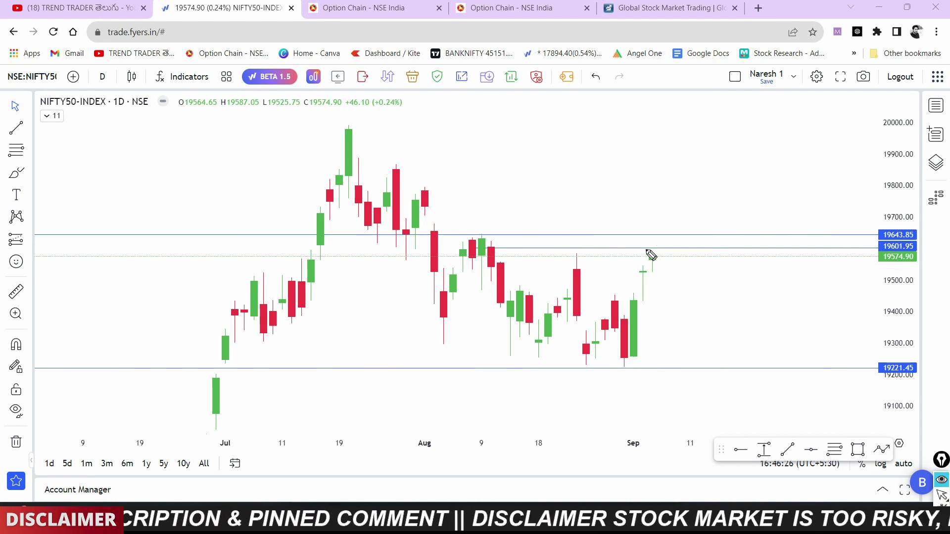
pyautogui.moveTo(658, 247)
pyautogui.mouseDown()
pyautogui.moveTo(672, 244)
pyautogui.moveTo(677, 208)
pyautogui.mouseUp()
pyautogui.moveTo(693, 209)
pyautogui.mouseDown()
pyautogui.moveTo(690, 220)
pyautogui.moveTo(712, 207)
pyautogui.moveTo(702, 195)
pyautogui.moveTo(690, 205)
pyautogui.mouseUp()
pyautogui.moveTo(635, 274); pyautogui.dragTo(669, 270)
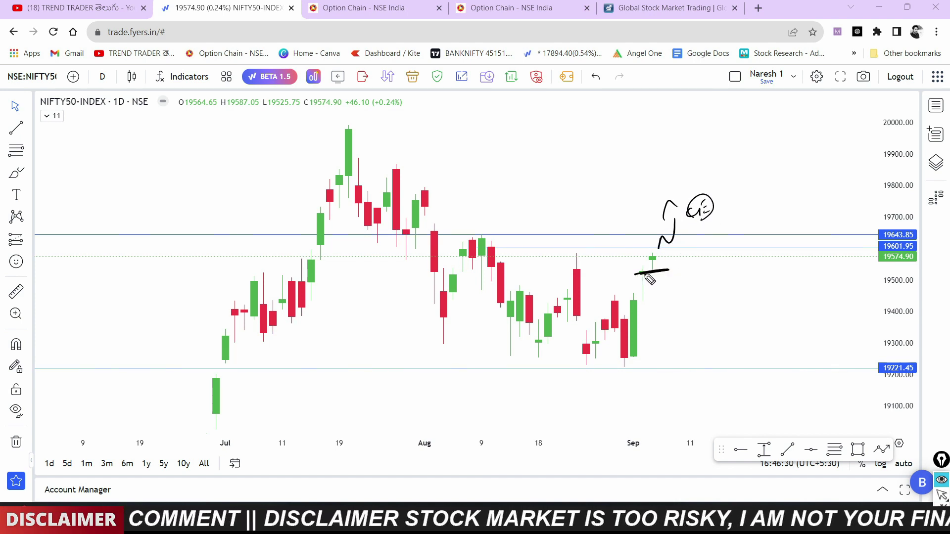
pyautogui.moveTo(893, 280); pyautogui.dragTo(895, 286)
pyautogui.moveTo(661, 272)
pyautogui.mouseDown()
pyautogui.moveTo(674, 291)
pyautogui.moveTo(680, 285)
pyautogui.mouseUp()
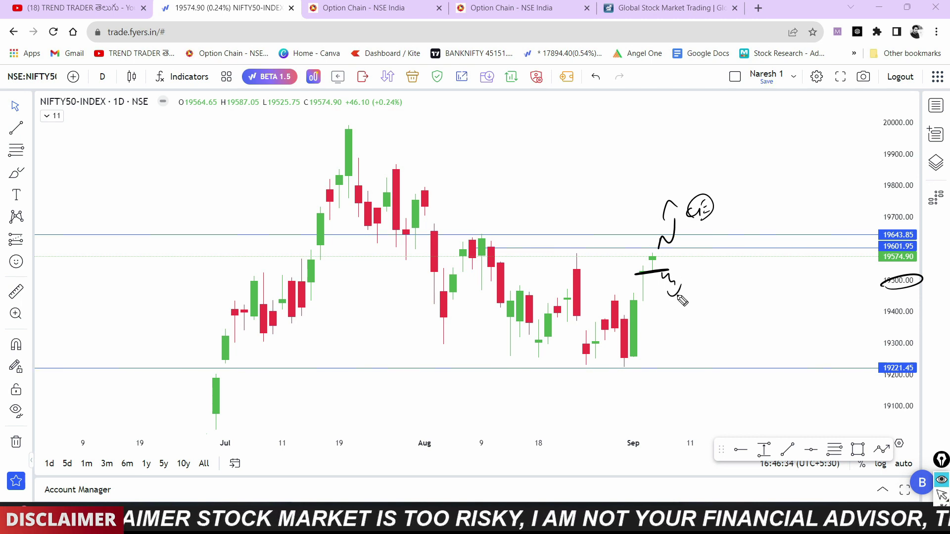
pyautogui.moveTo(703, 293)
pyautogui.mouseDown()
pyautogui.moveTo(713, 303)
pyautogui.moveTo(698, 330)
pyautogui.moveTo(713, 311)
pyautogui.mouseUp()
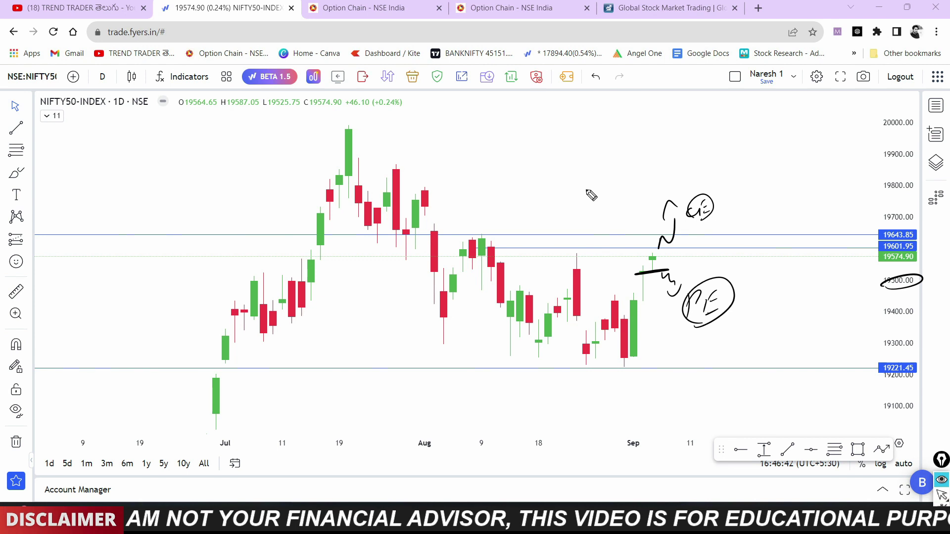
pyautogui.press('e')
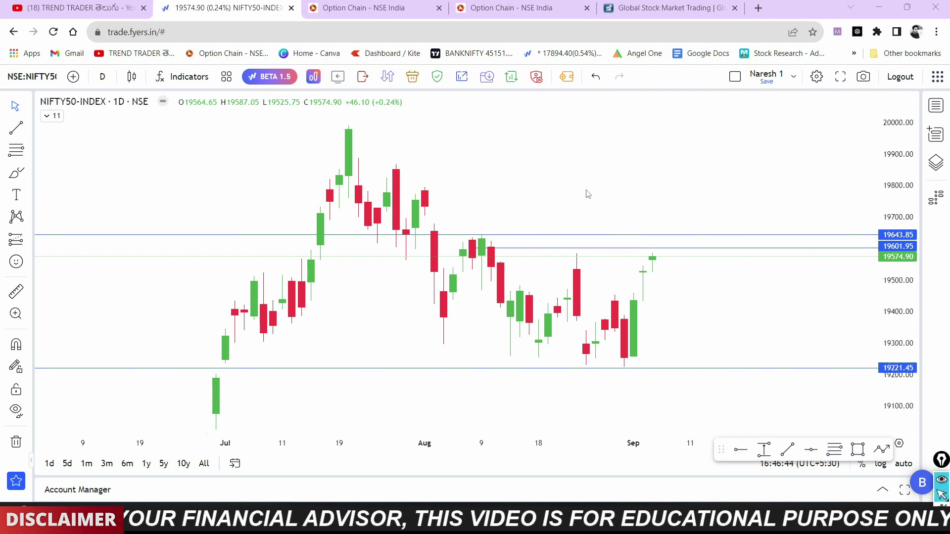
# Switch the chart to NIFTYBANK-INDEX from the watchlist.
pyautogui.click(935, 106)
pyautogui.click(791, 168)
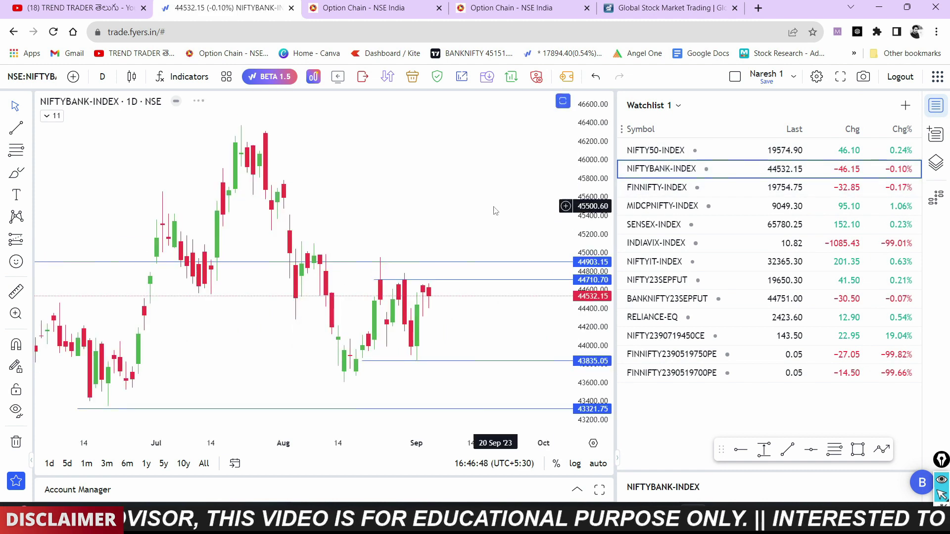
pyautogui.click(935, 105)
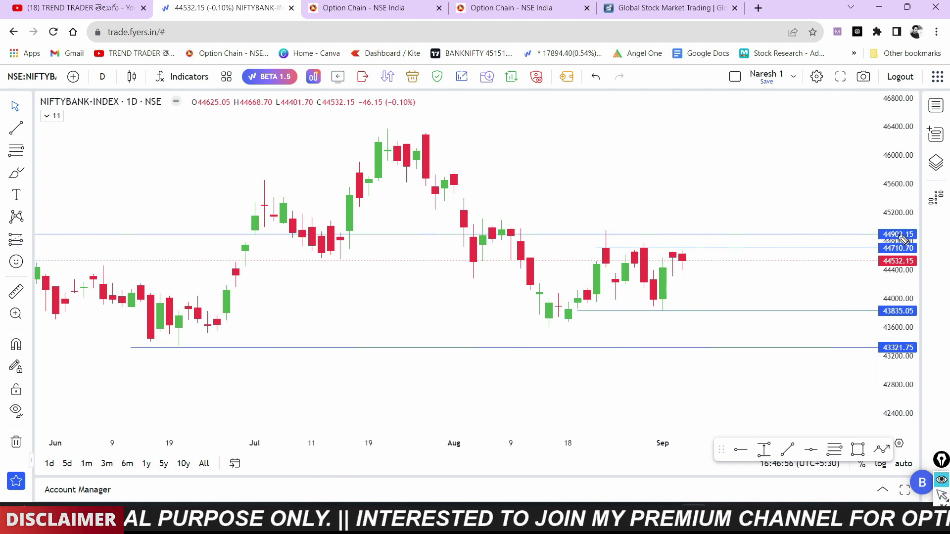
# Circle the 44903.15/44710.70 resistance with an R, the 44000 support, the sideways range, and price 44532.
pyautogui.moveTo(910, 229)
pyautogui.mouseDown()
pyautogui.moveTo(877, 247)
pyautogui.moveTo(915, 233)
pyautogui.mouseUp()
pyautogui.moveTo(886, 307)
pyautogui.mouseDown()
pyautogui.moveTo(905, 310)
pyautogui.moveTo(853, 314)
pyautogui.mouseUp()
pyautogui.moveTo(865, 250)
pyautogui.mouseDown()
pyautogui.moveTo(873, 233)
pyautogui.moveTo(858, 233)
pyautogui.mouseUp()
pyautogui.moveTo(695, 289)
pyautogui.mouseDown()
pyautogui.moveTo(780, 275)
pyautogui.moveTo(716, 303)
pyautogui.moveTo(756, 303)
pyautogui.mouseUp()
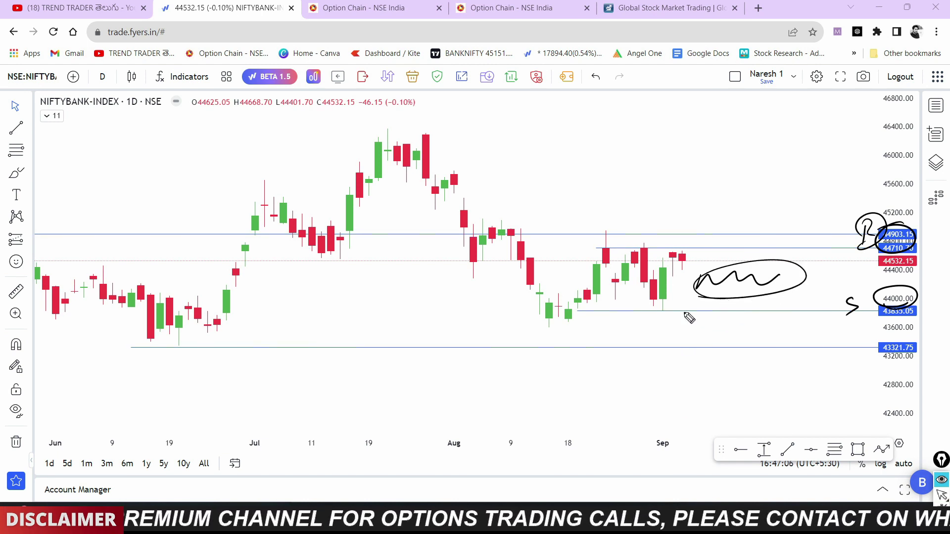
pyautogui.moveTo(676, 282)
pyautogui.mouseDown()
pyautogui.moveTo(693, 254)
pyautogui.moveTo(669, 280)
pyautogui.moveTo(690, 280)
pyautogui.mouseUp()
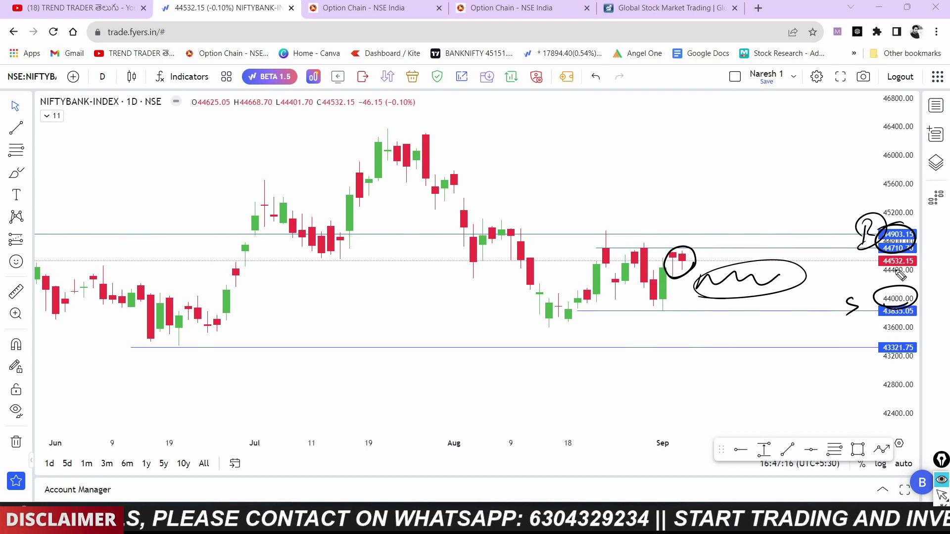
pyautogui.moveTo(889, 272)
pyautogui.mouseDown()
pyautogui.moveTo(890, 255)
pyautogui.moveTo(905, 270)
pyautogui.mouseUp()
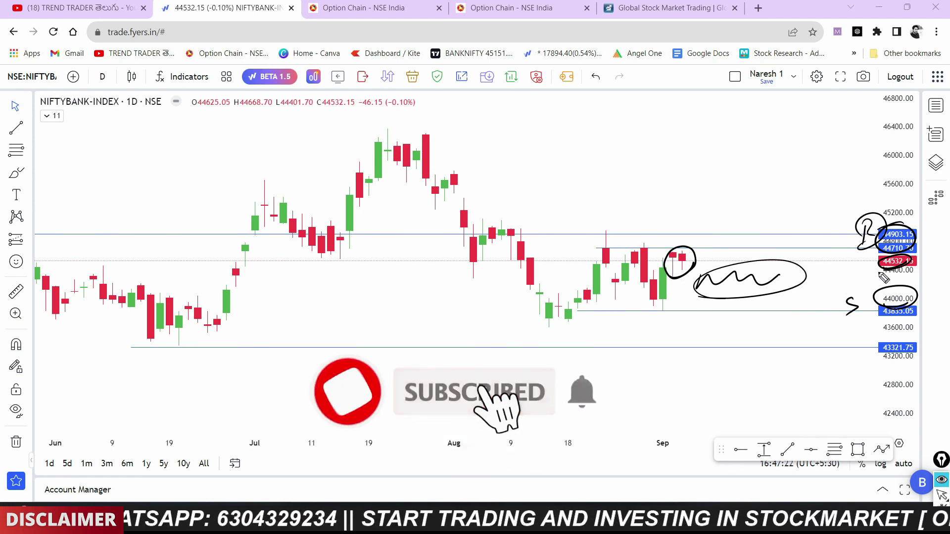
pyautogui.moveTo(886, 280)
pyautogui.mouseDown()
pyautogui.moveTo(905, 273)
pyautogui.moveTo(868, 272)
pyautogui.moveTo(861, 281)
pyautogui.mouseUp()
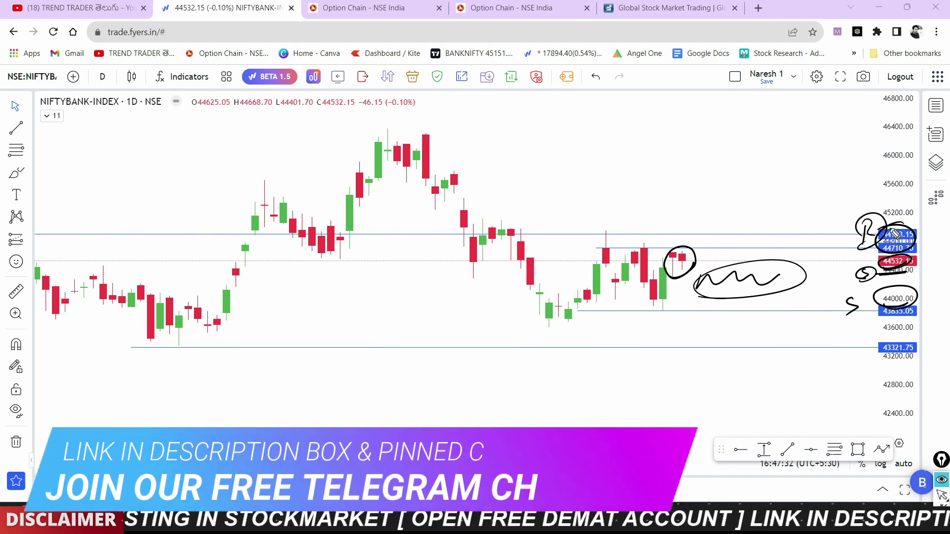
# Draw trendlines, resistance lines and an upward breakout arrow marked CE, then clear all sketches.
pyautogui.moveTo(788, 217)
pyautogui.mouseDown()
pyautogui.moveTo(812, 229)
pyautogui.moveTo(831, 213)
pyautogui.moveTo(794, 206)
pyautogui.mouseUp()
pyautogui.moveTo(681, 226)
pyautogui.mouseDown()
pyautogui.moveTo(681, 242)
pyautogui.moveTo(614, 227)
pyautogui.mouseUp()
pyautogui.moveTo(566, 316)
pyautogui.mouseDown()
pyautogui.moveTo(604, 240)
pyautogui.moveTo(654, 297)
pyautogui.moveTo(683, 245)
pyautogui.mouseUp()
pyautogui.moveTo(578, 243); pyautogui.dragTo(715, 231)
pyautogui.moveTo(578, 251)
pyautogui.mouseDown()
pyautogui.moveTo(712, 236)
pyautogui.moveTo(731, 203)
pyautogui.moveTo(742, 196)
pyautogui.moveTo(753, 207)
pyautogui.mouseUp()
pyautogui.moveTo(781, 181)
pyautogui.mouseDown()
pyautogui.moveTo(768, 202)
pyautogui.moveTo(784, 191)
pyautogui.moveTo(742, 208)
pyautogui.mouseUp()
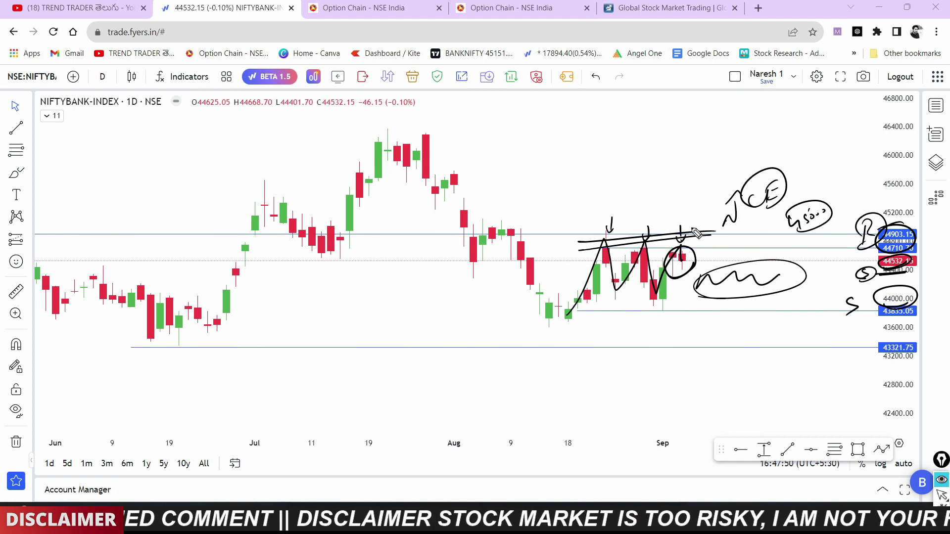
pyautogui.press('e')
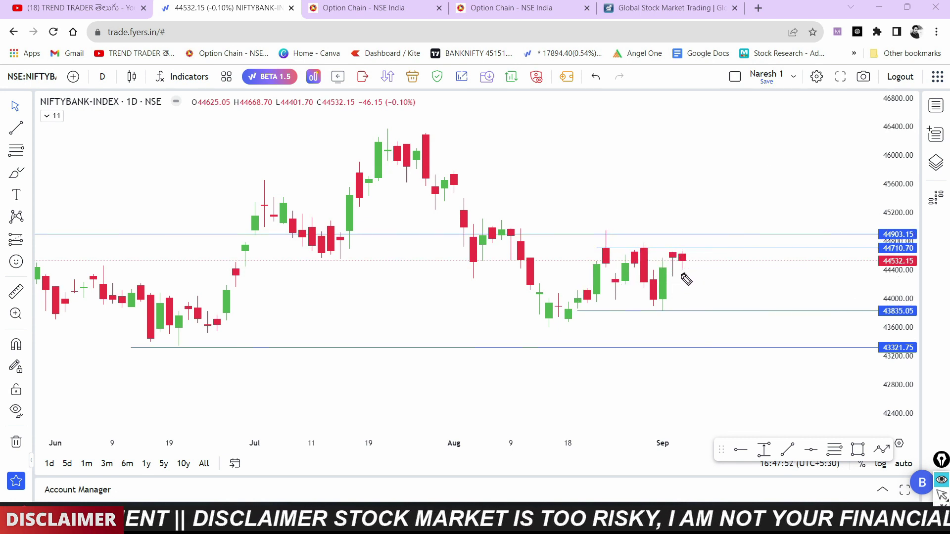
pyautogui.moveTo(679, 268)
pyautogui.mouseDown()
pyautogui.moveTo(714, 299)
pyautogui.moveTo(723, 287)
pyautogui.moveTo(748, 295)
pyautogui.mouseUp()
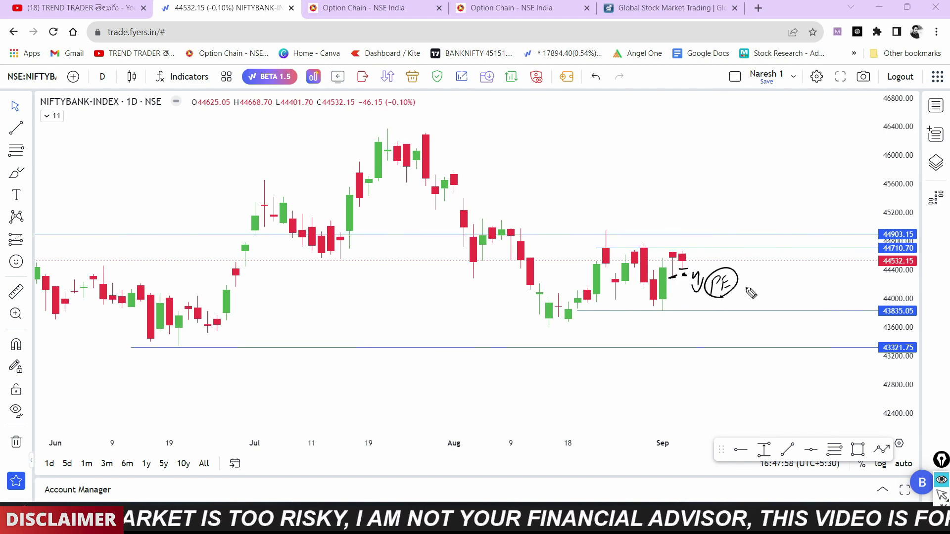
pyautogui.moveTo(656, 282); pyautogui.dragTo(709, 271)
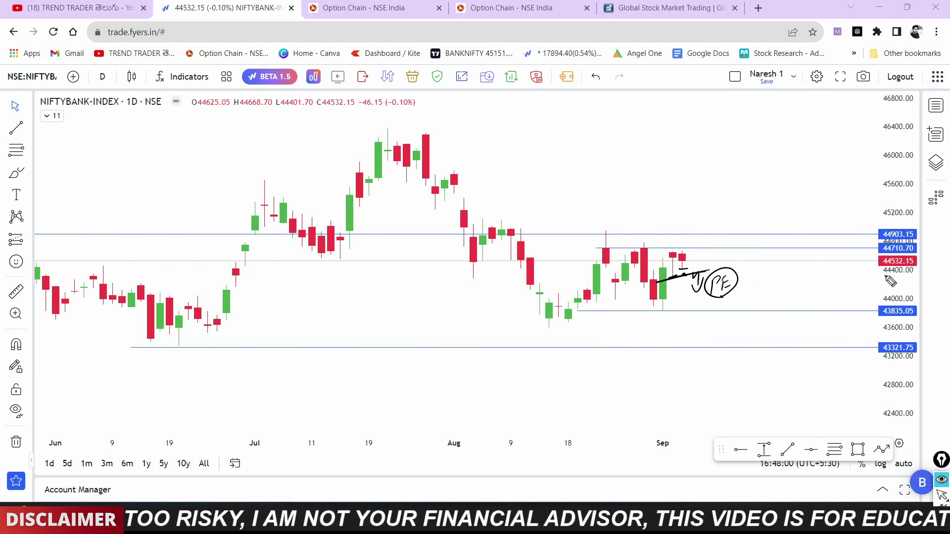
pyautogui.moveTo(903, 281); pyautogui.dragTo(892, 278)
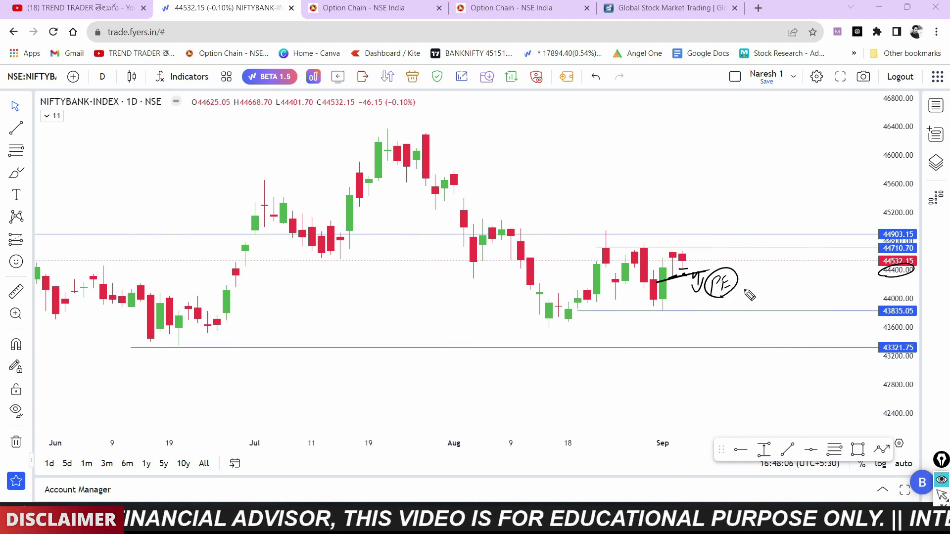
pyautogui.moveTo(745, 290); pyautogui.dragTo(773, 279)
pyautogui.moveTo(649, 255)
pyautogui.mouseDown()
pyautogui.moveTo(704, 244)
pyautogui.moveTo(662, 242)
pyautogui.moveTo(685, 240)
pyautogui.mouseUp()
pyautogui.moveTo(888, 254)
pyautogui.mouseDown()
pyautogui.moveTo(913, 231)
pyautogui.moveTo(879, 242)
pyautogui.moveTo(885, 253)
pyautogui.mouseUp()
pyautogui.moveTo(782, 238)
pyautogui.mouseDown()
pyautogui.moveTo(829, 211)
pyautogui.moveTo(802, 218)
pyautogui.mouseUp()
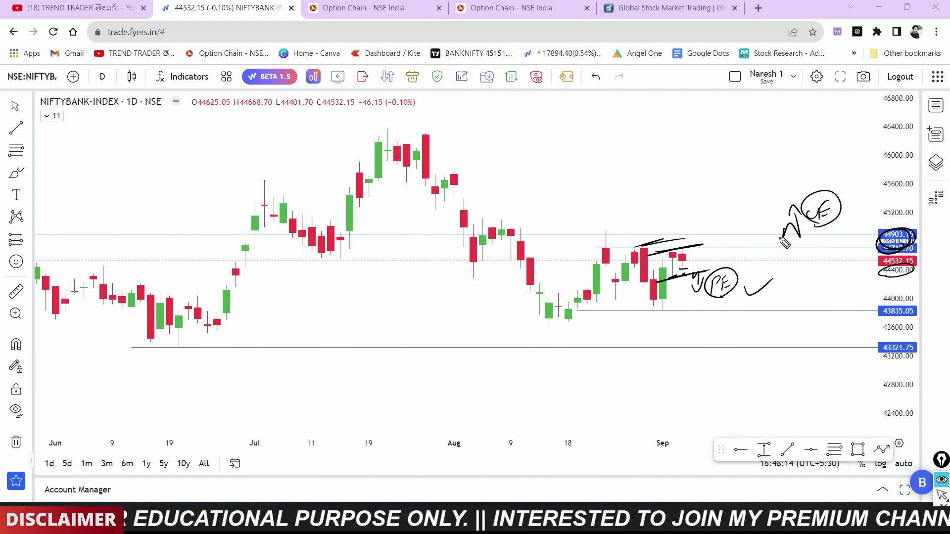
pyautogui.moveTo(709, 267); pyautogui.dragTo(779, 256)
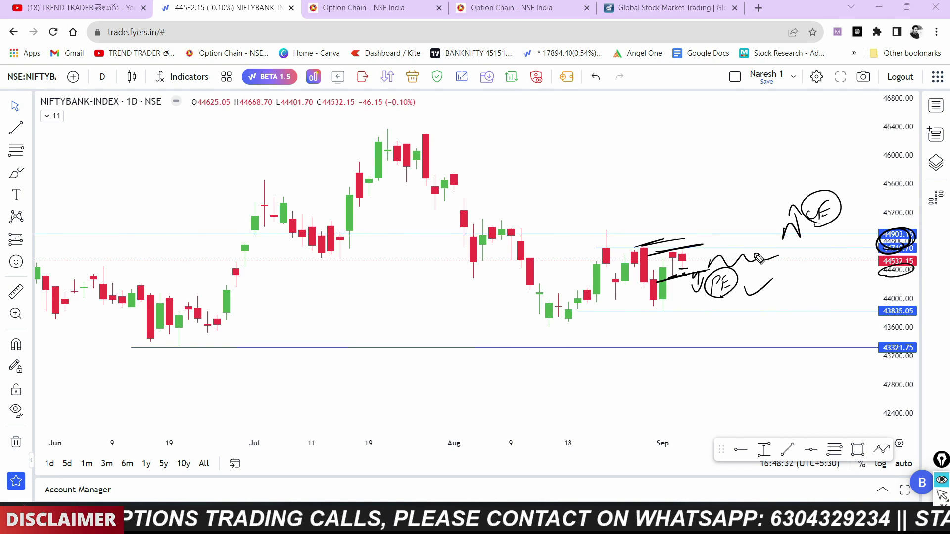
pyautogui.press('e')
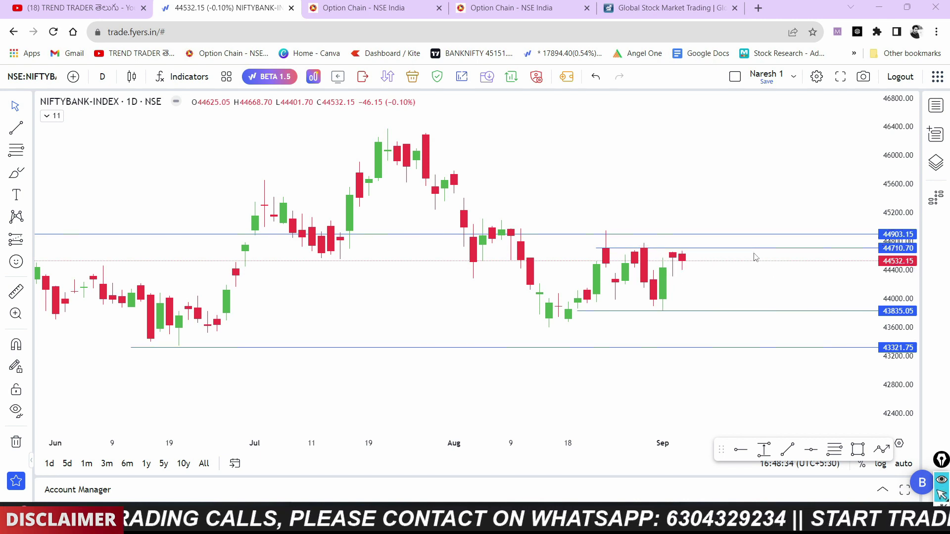
# Switch to the FINNIFTY-INDEX chart and widen the price range in view.
pyautogui.click(935, 106)
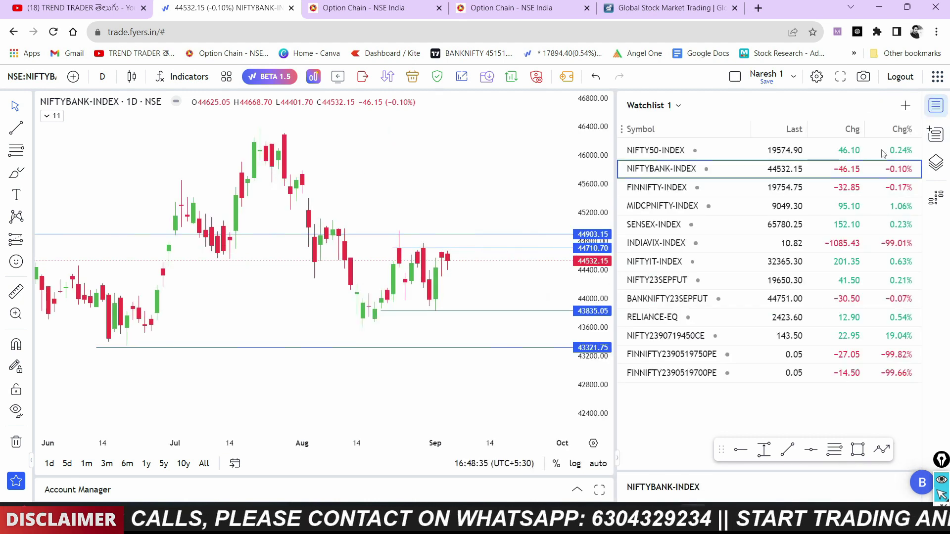
pyautogui.click(796, 191)
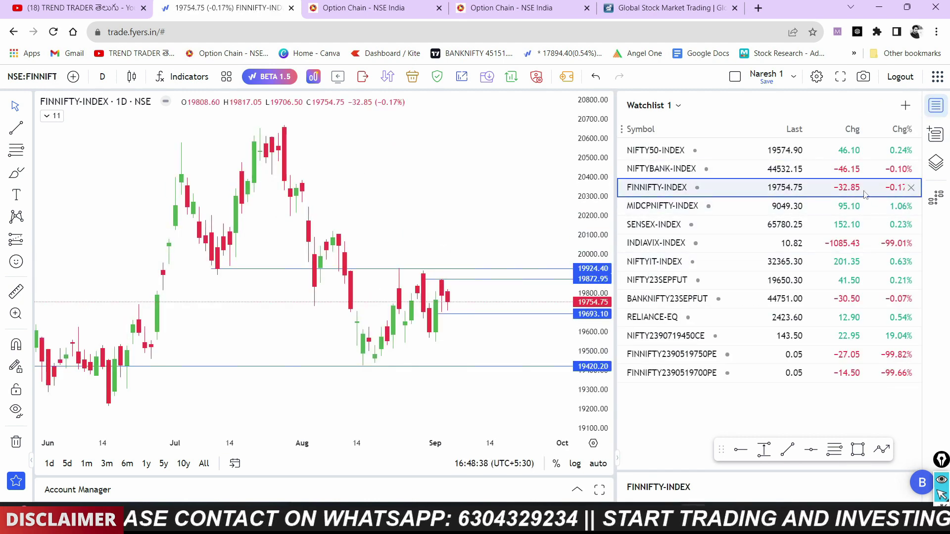
pyautogui.moveTo(605, 172); pyautogui.dragTo(599, 257)
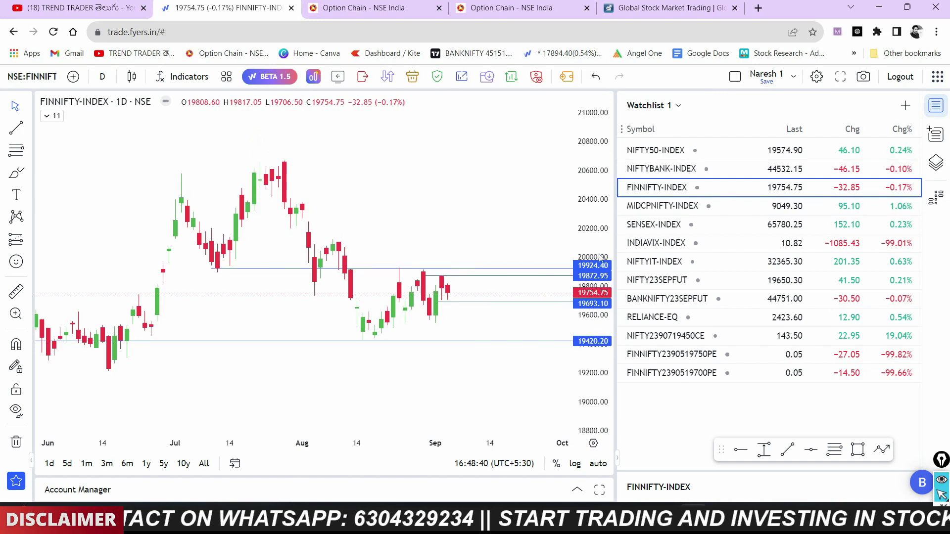
pyautogui.moveTo(500, 315); pyautogui.dragTo(499, 309)
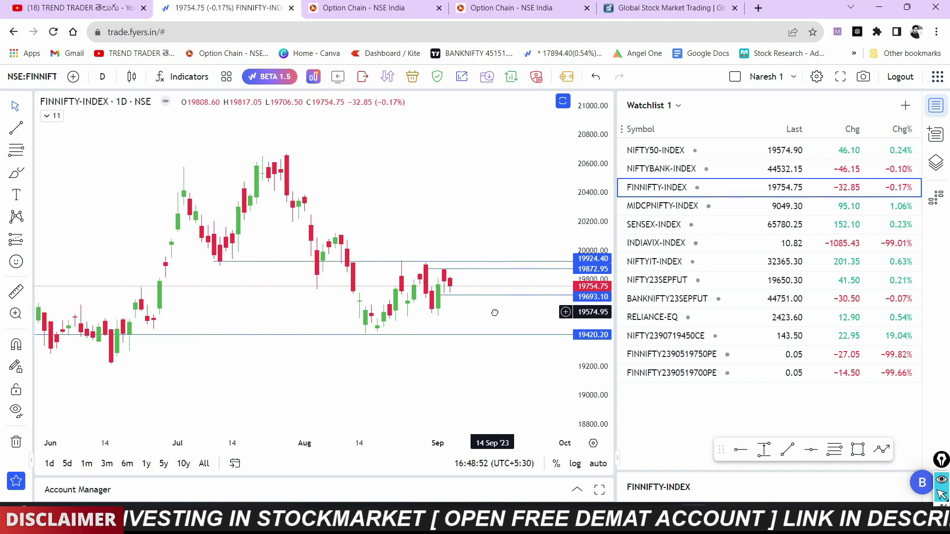
pyautogui.moveTo(490, 313); pyautogui.dragTo(501, 316)
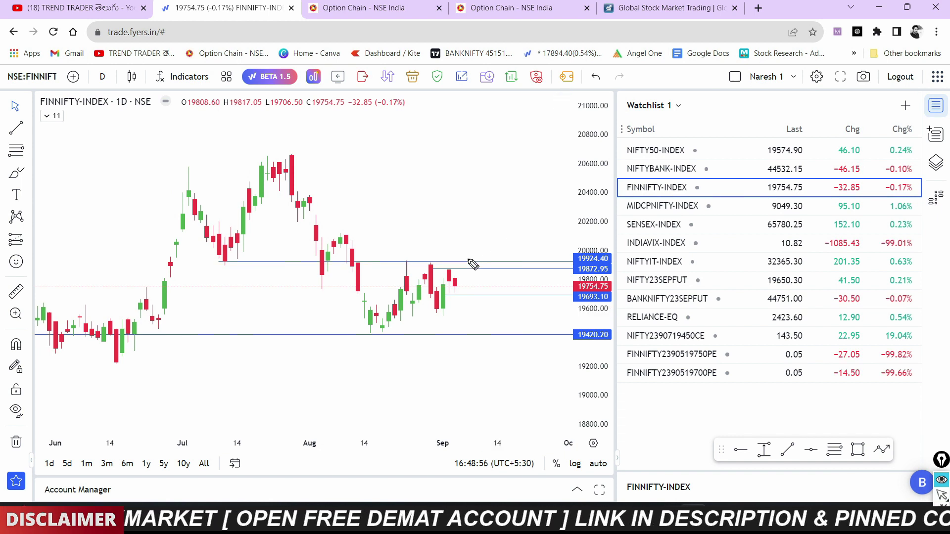
# Circle a recent high and the 19924.40/19872.95 levels, add price notes, a wavy stroke and a down-arrow.
pyautogui.moveTo(434, 270)
pyautogui.mouseDown()
pyautogui.moveTo(421, 267)
pyautogui.moveTo(445, 258)
pyautogui.moveTo(399, 265)
pyautogui.mouseUp()
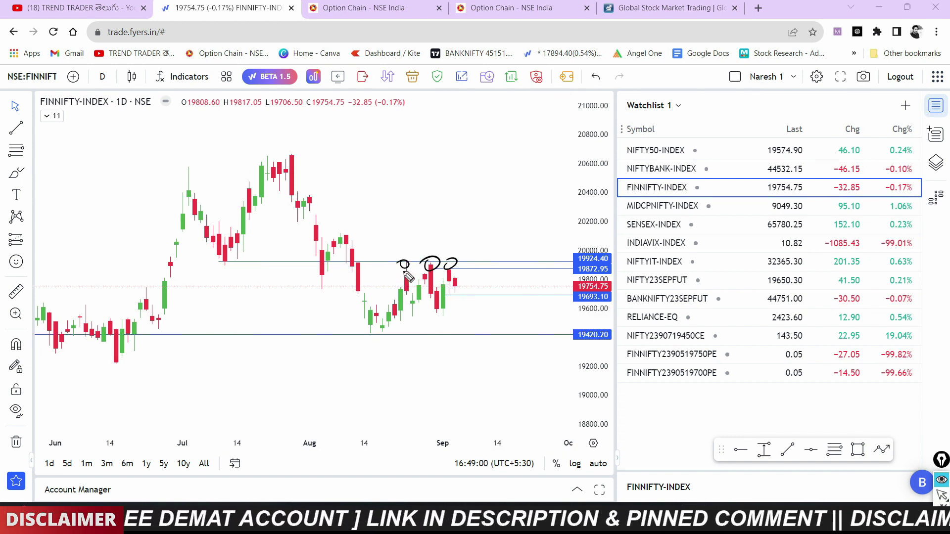
pyautogui.moveTo(604, 265)
pyautogui.mouseDown()
pyautogui.moveTo(586, 276)
pyautogui.moveTo(605, 254)
pyautogui.mouseUp()
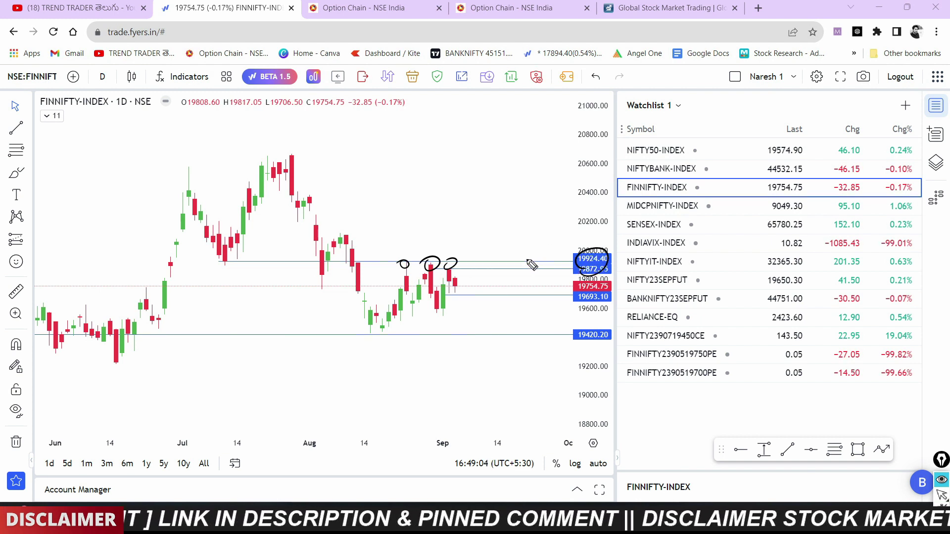
pyautogui.moveTo(516, 254)
pyautogui.mouseDown()
pyautogui.moveTo(527, 263)
pyautogui.moveTo(547, 251)
pyautogui.mouseUp()
pyautogui.moveTo(513, 283); pyautogui.dragTo(500, 267)
pyautogui.moveTo(576, 252)
pyautogui.mouseDown()
pyautogui.moveTo(563, 262)
pyautogui.moveTo(569, 240)
pyautogui.moveTo(573, 247)
pyautogui.mouseUp()
pyautogui.moveTo(474, 287)
pyautogui.mouseDown()
pyautogui.moveTo(441, 295)
pyautogui.moveTo(474, 288)
pyautogui.moveTo(514, 312)
pyautogui.moveTo(538, 311)
pyautogui.mouseUp()
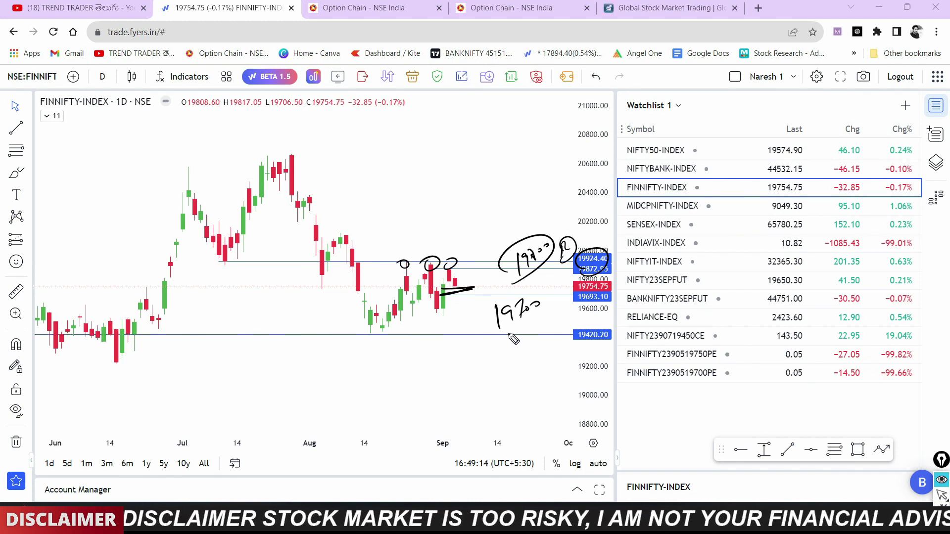
pyautogui.moveTo(463, 286)
pyautogui.mouseDown()
pyautogui.moveTo(511, 286)
pyautogui.moveTo(465, 280)
pyautogui.moveTo(470, 259)
pyautogui.moveTo(490, 267)
pyautogui.moveTo(489, 237)
pyautogui.moveTo(534, 221)
pyautogui.mouseUp()
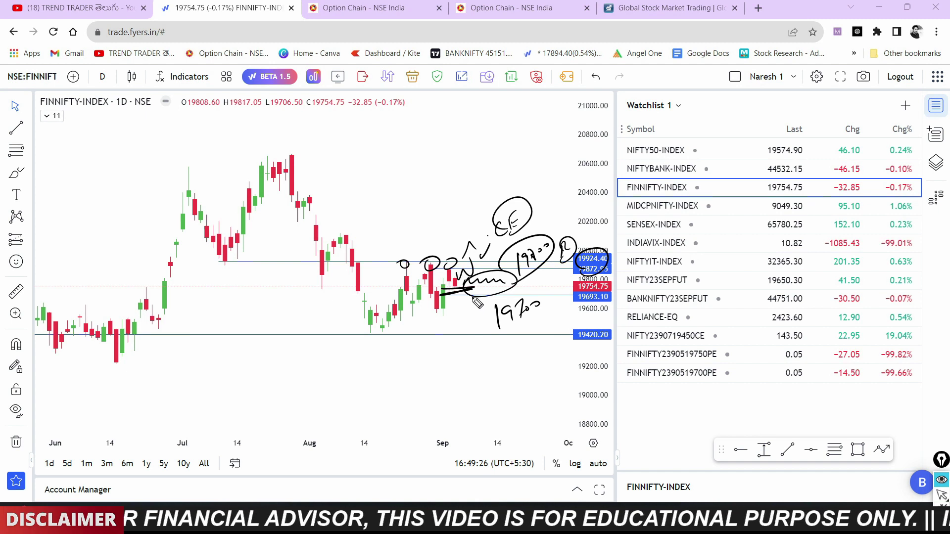
pyautogui.moveTo(471, 297)
pyautogui.mouseDown()
pyautogui.moveTo(470, 318)
pyautogui.moveTo(476, 308)
pyautogui.mouseUp()
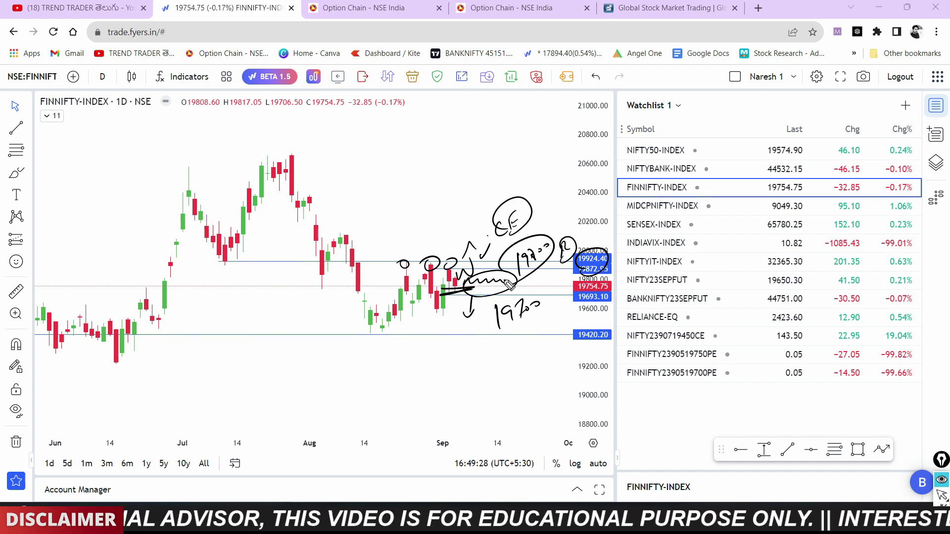
# Clear the drawings, mark a drop below 19693.10, circle 19600, and box the sideways candles.
pyautogui.press('Delete')
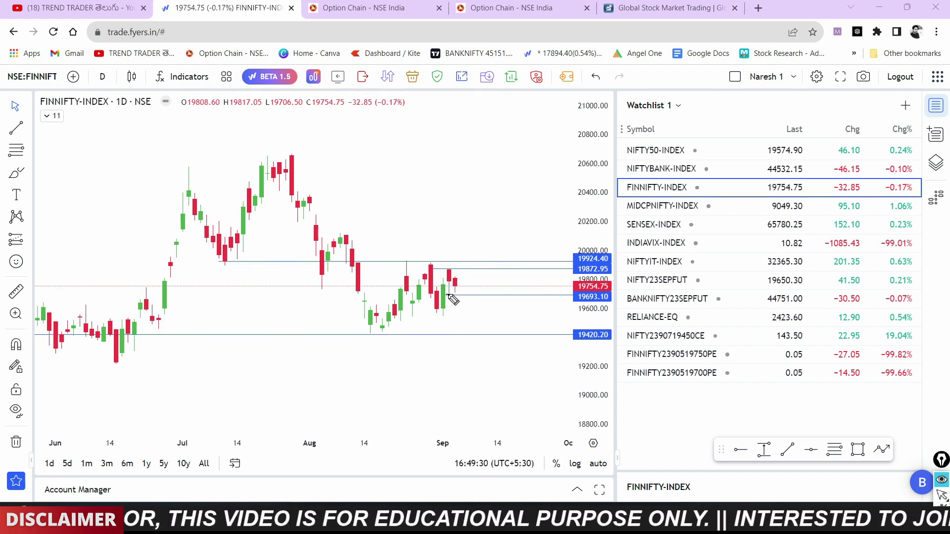
pyautogui.moveTo(460, 294); pyautogui.dragTo(441, 295)
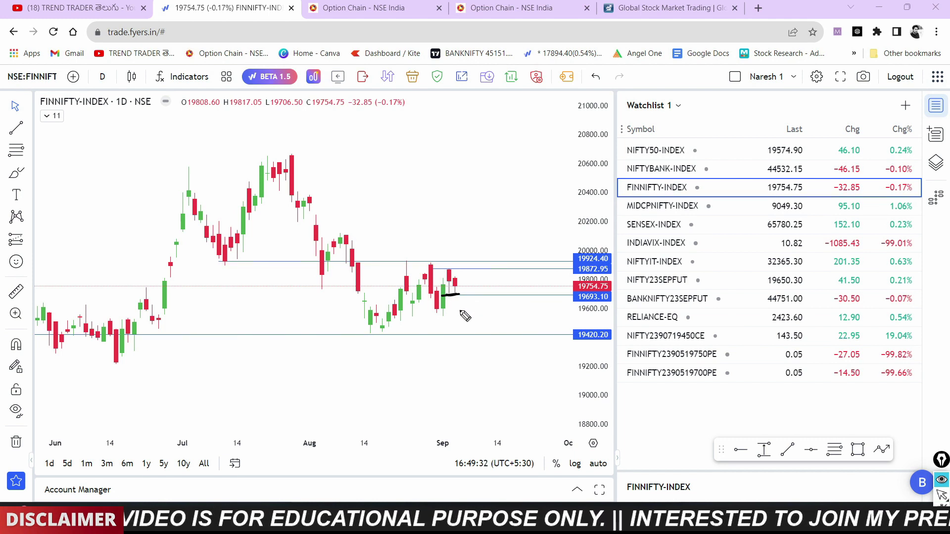
pyautogui.moveTo(459, 299); pyautogui.dragTo(427, 318)
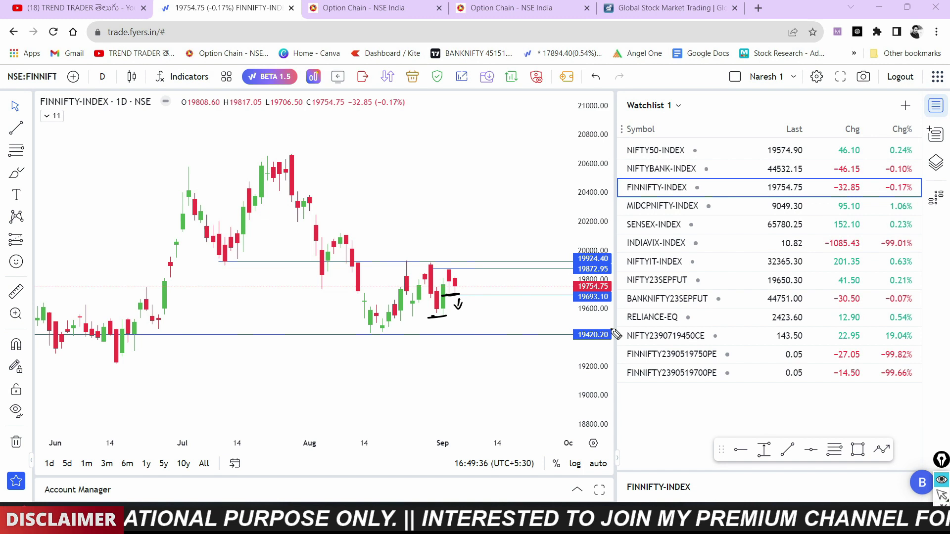
pyautogui.moveTo(604, 311)
pyautogui.mouseDown()
pyautogui.moveTo(601, 301)
pyautogui.moveTo(575, 330)
pyautogui.moveTo(547, 333)
pyautogui.moveTo(569, 334)
pyautogui.mouseUp()
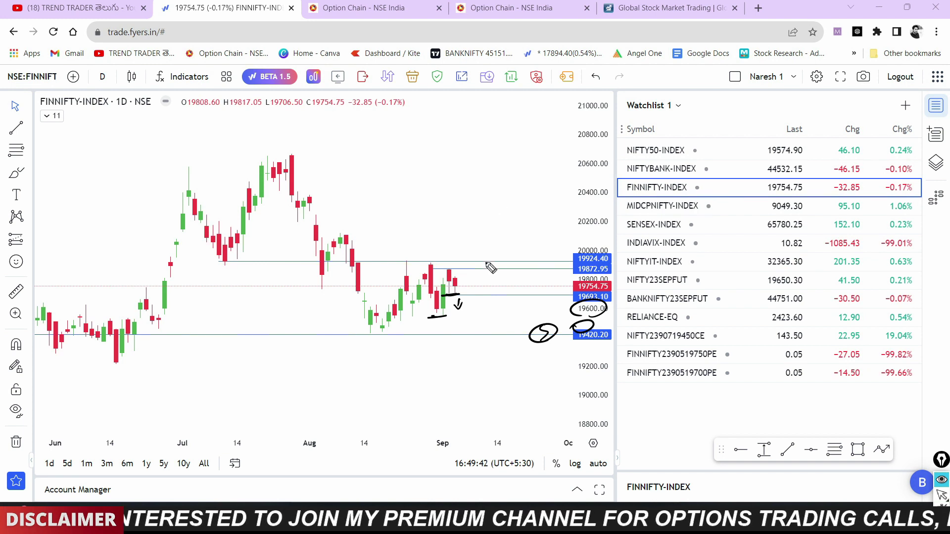
pyautogui.moveTo(489, 266)
pyautogui.mouseDown()
pyautogui.moveTo(371, 271)
pyautogui.moveTo(395, 319)
pyautogui.moveTo(482, 272)
pyautogui.moveTo(448, 270)
pyautogui.mouseUp()
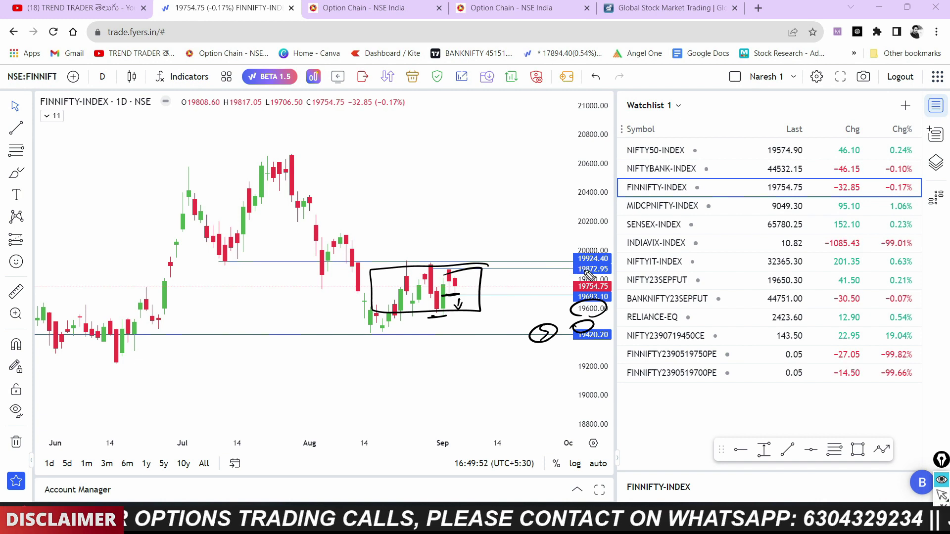
# Draw an upward breakout arrow to a circled 20200 target, add a checkmark, then clear everything.
pyautogui.moveTo(480, 267); pyautogui.dragTo(505, 228)
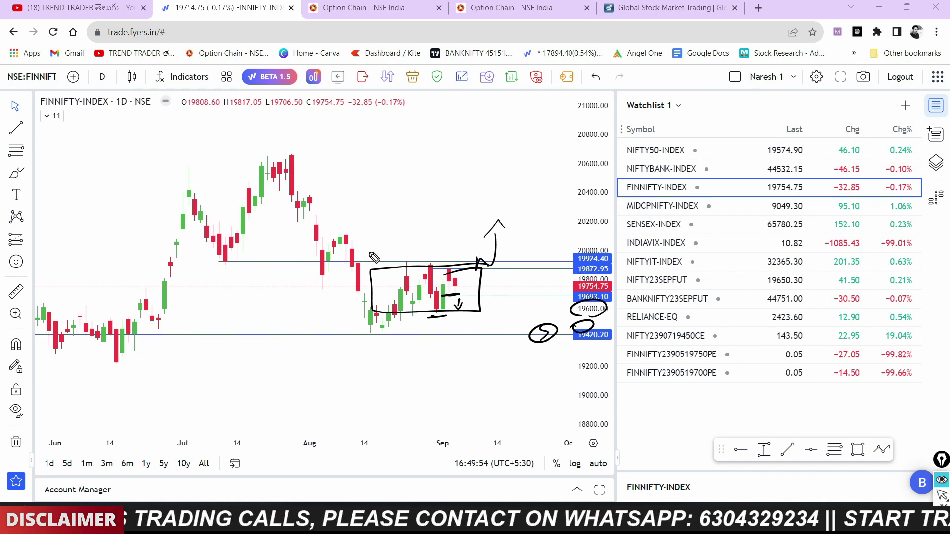
pyautogui.moveTo(324, 237); pyautogui.dragTo(384, 227)
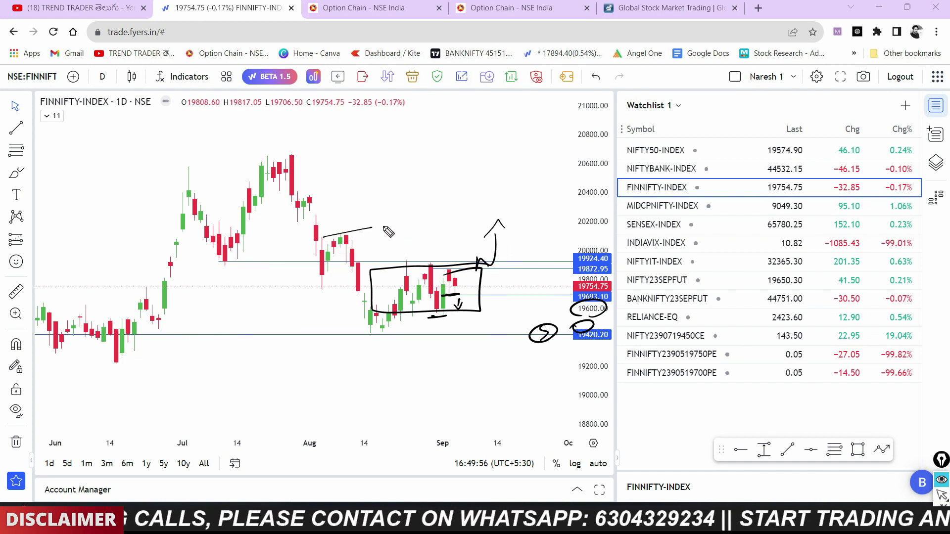
pyautogui.moveTo(600, 218); pyautogui.dragTo(606, 224)
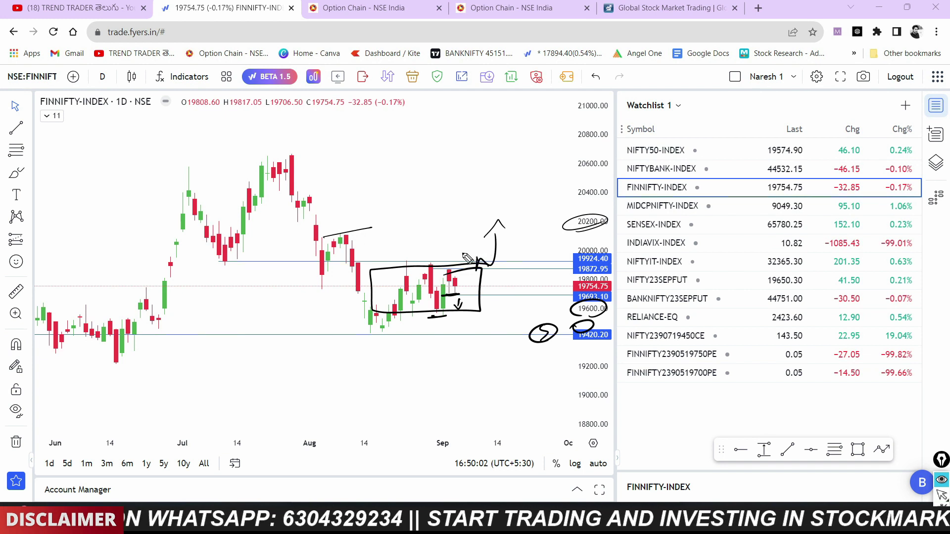
pyautogui.moveTo(455, 246); pyautogui.dragTo(465, 242)
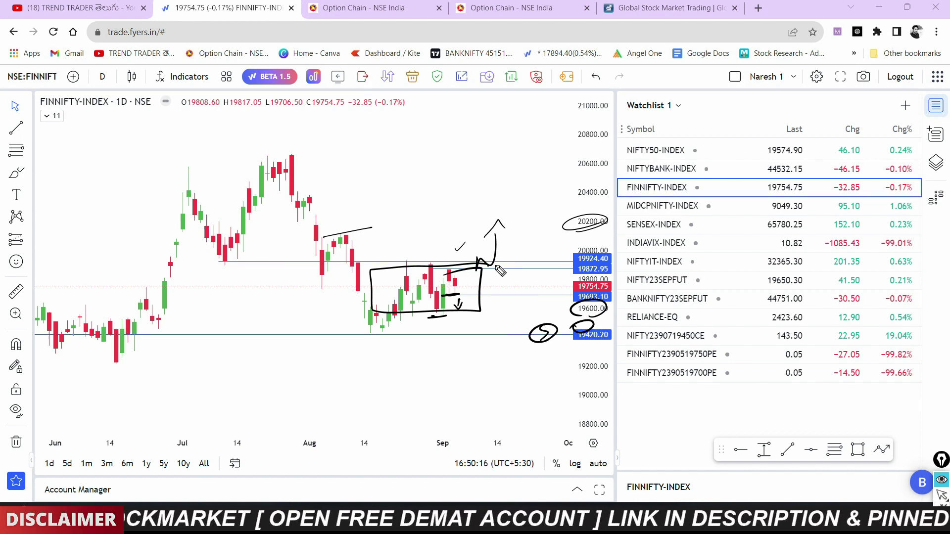
pyautogui.press('Delete')
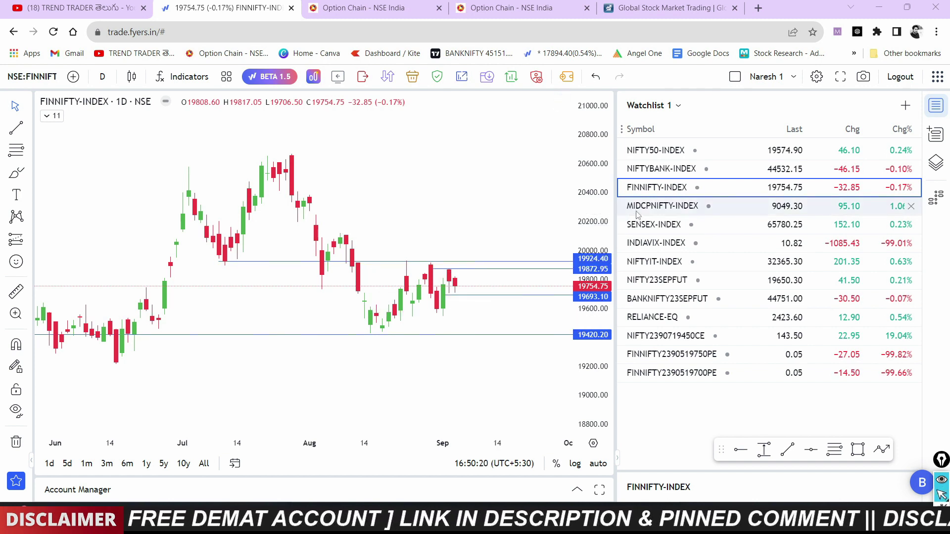
# Show the MIDCPNIFTY-INDEX chart on 15-minute candles.
pyautogui.press('Down')
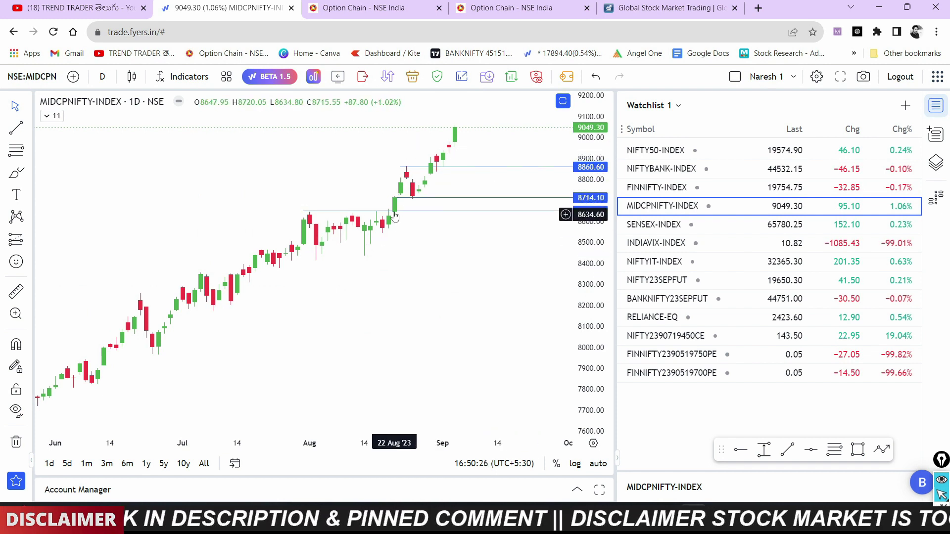
pyautogui.click(103, 76)
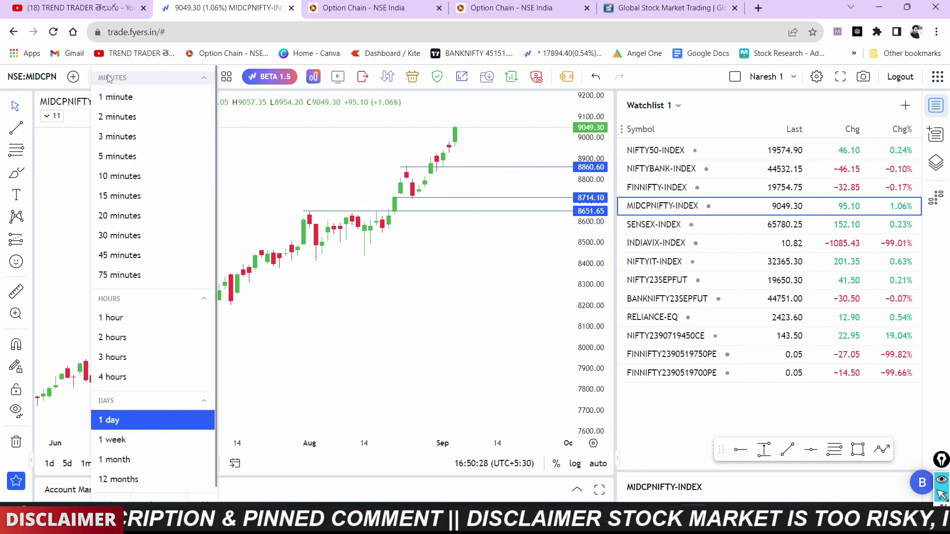
pyautogui.click(116, 193)
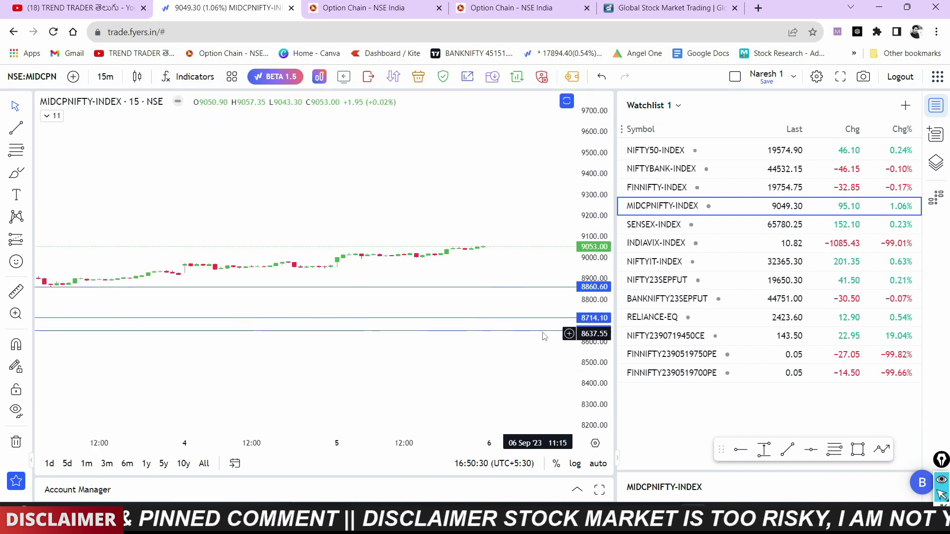
# Rescale and pan the 15-minute chart to early September, then return it to 1-day candles.
pyautogui.moveTo(593, 359); pyautogui.dragTo(599, 143)
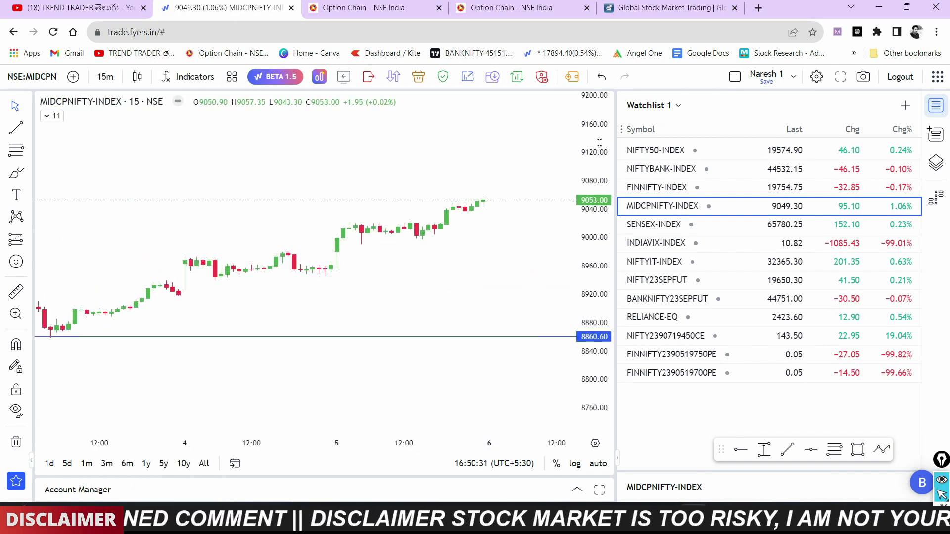
pyautogui.doubleClick(610, 311)
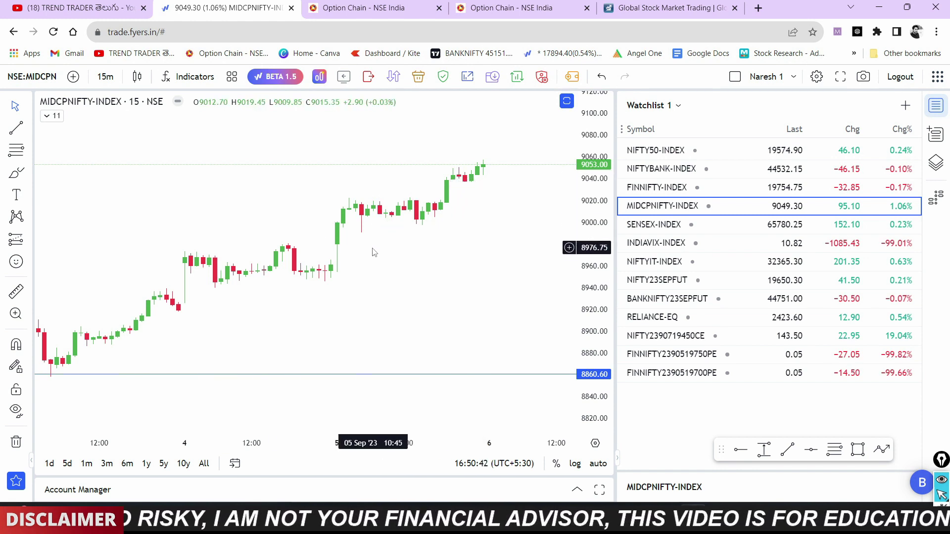
pyautogui.moveTo(374, 252); pyautogui.dragTo(397, 254)
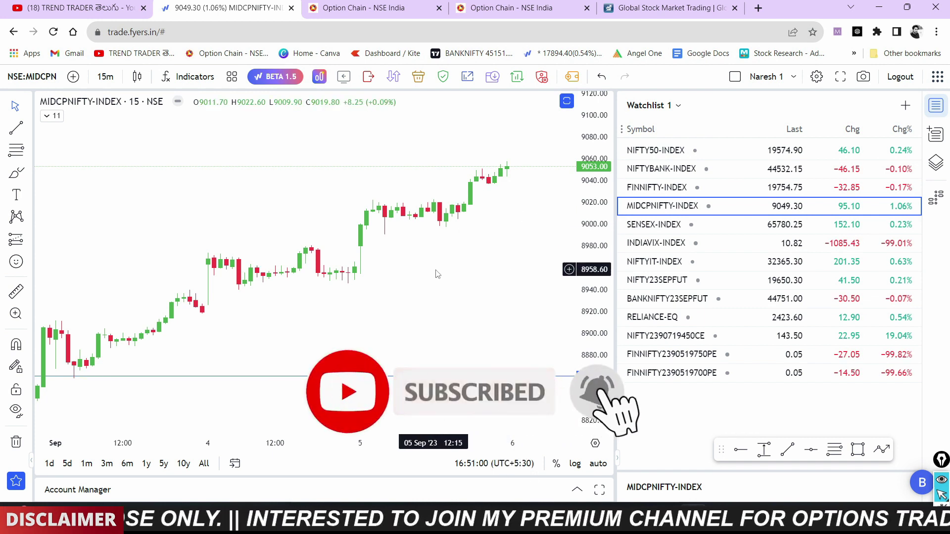
pyautogui.hscroll(-1, 443, 267)
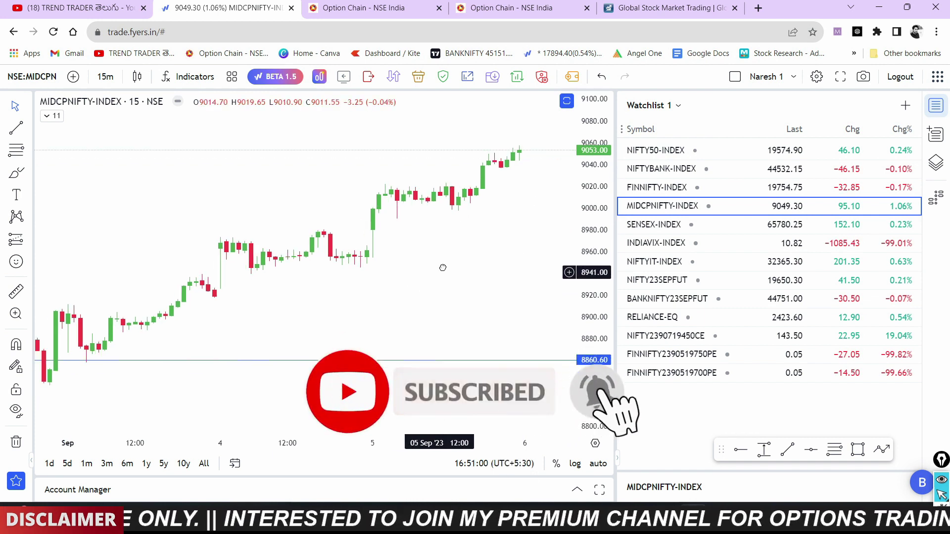
pyautogui.click(104, 76)
pyautogui.click(135, 421)
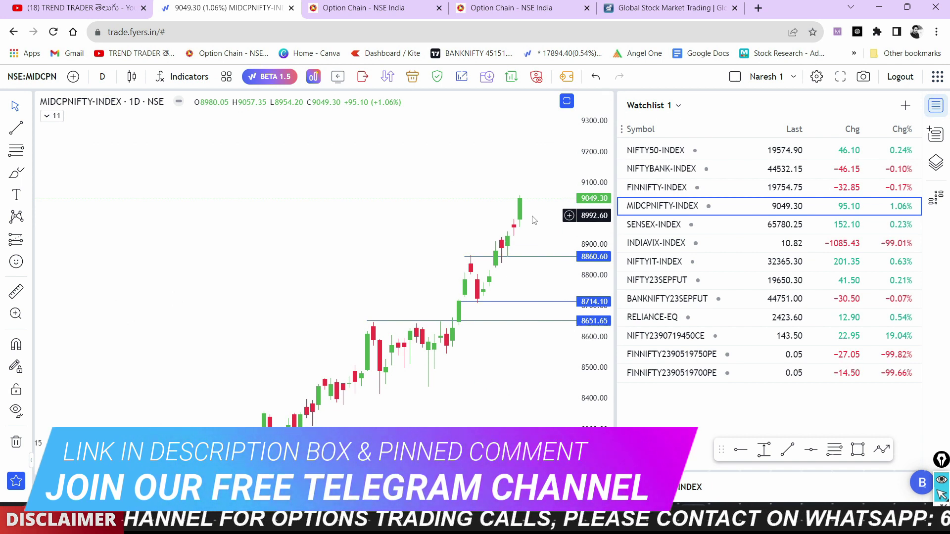
# Pan and compress the MIDCPNIFTY daily chart to show the 8860.60, 8714.10 and 8651.65 levels.
pyautogui.moveTo(534, 220); pyautogui.dragTo(529, 202)
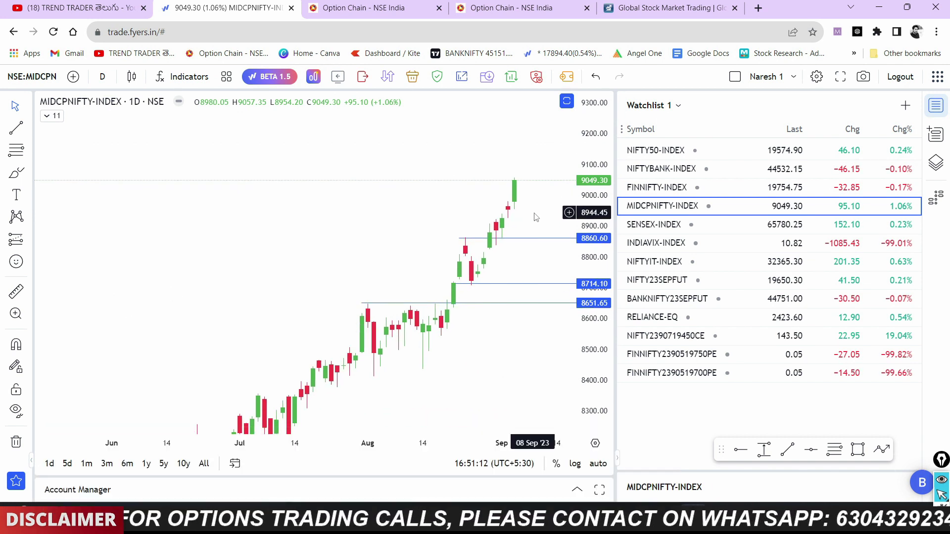
pyautogui.moveTo(599, 203); pyautogui.dragTo(598, 220)
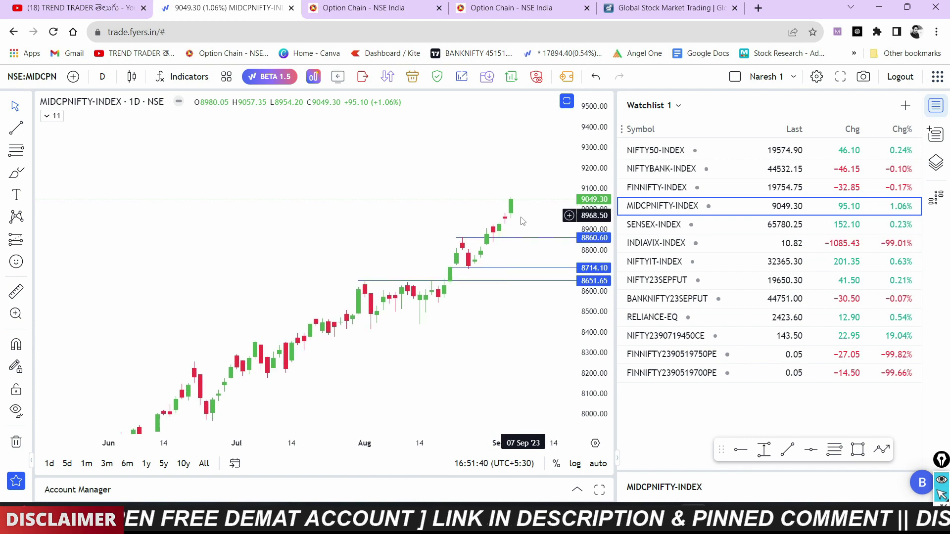
# Step up the watchlist to NIFTY50-INDEX and centre its 19643.85, 19601.95 and 19221.45 levels.
pyautogui.click(661, 188)
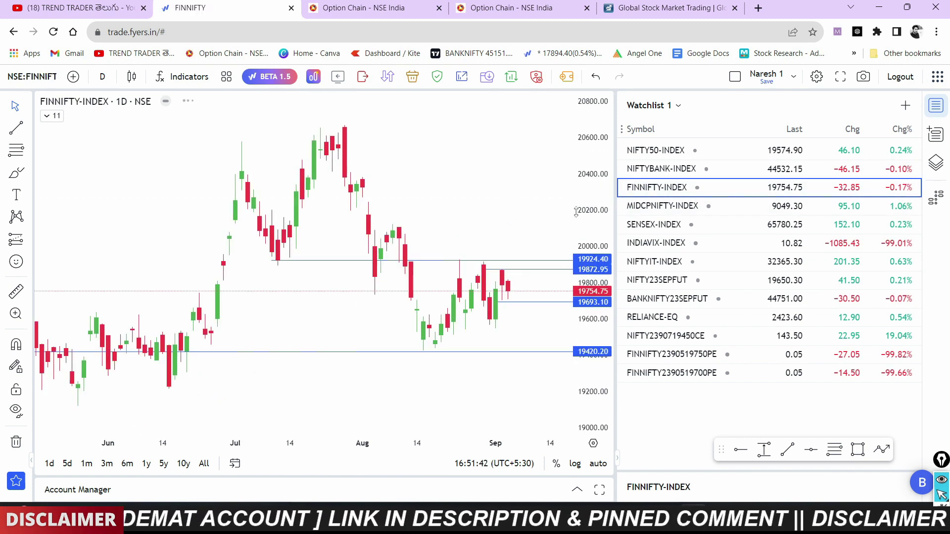
pyautogui.press('Up')
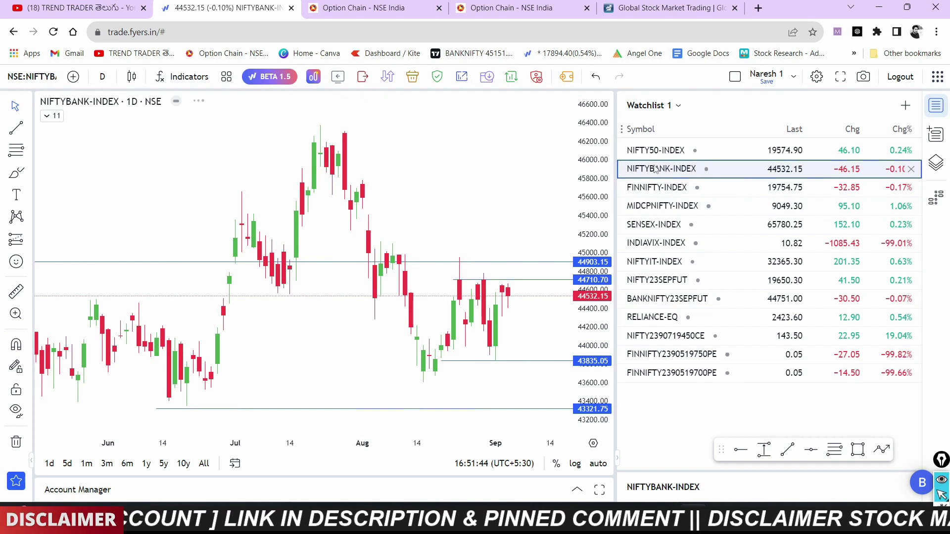
pyautogui.press('Up')
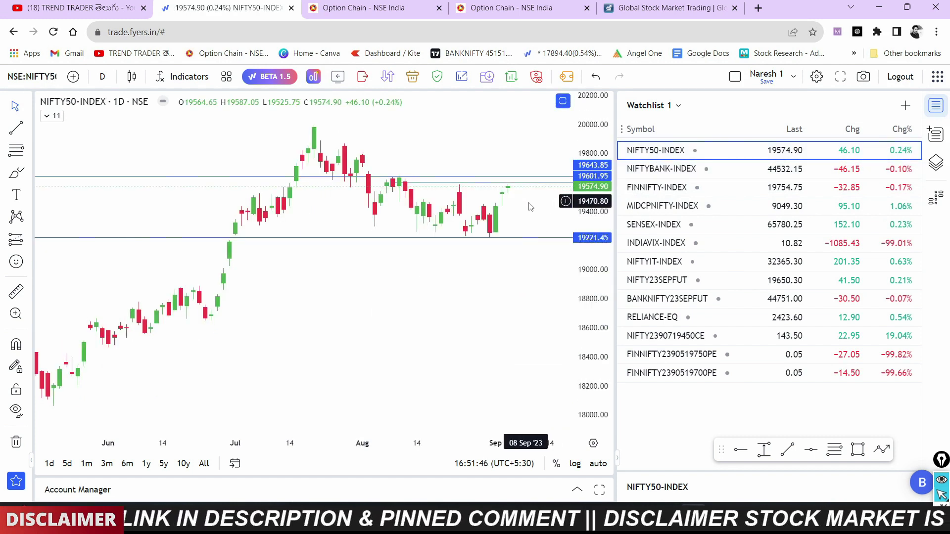
pyautogui.moveTo(533, 223); pyautogui.dragTo(517, 237)
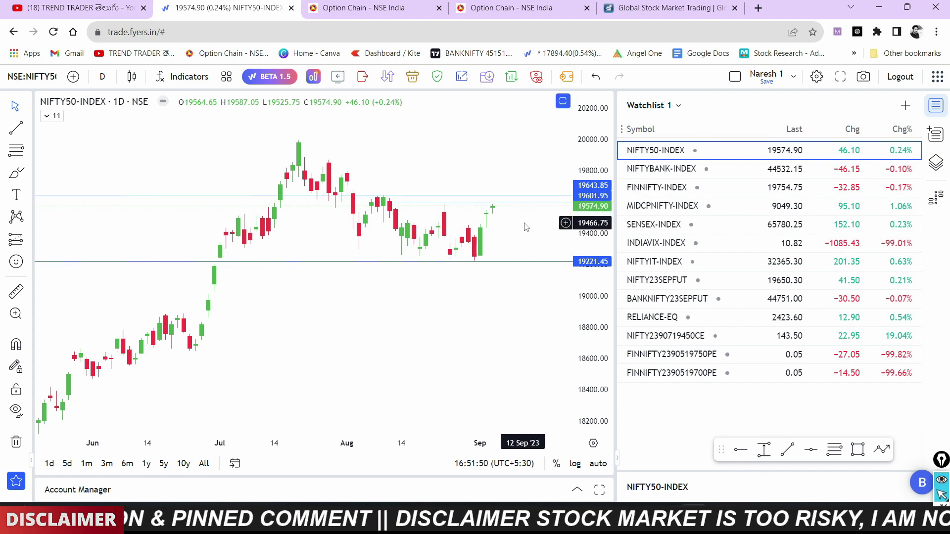
pyautogui.moveTo(554, 214); pyautogui.dragTo(548, 236)
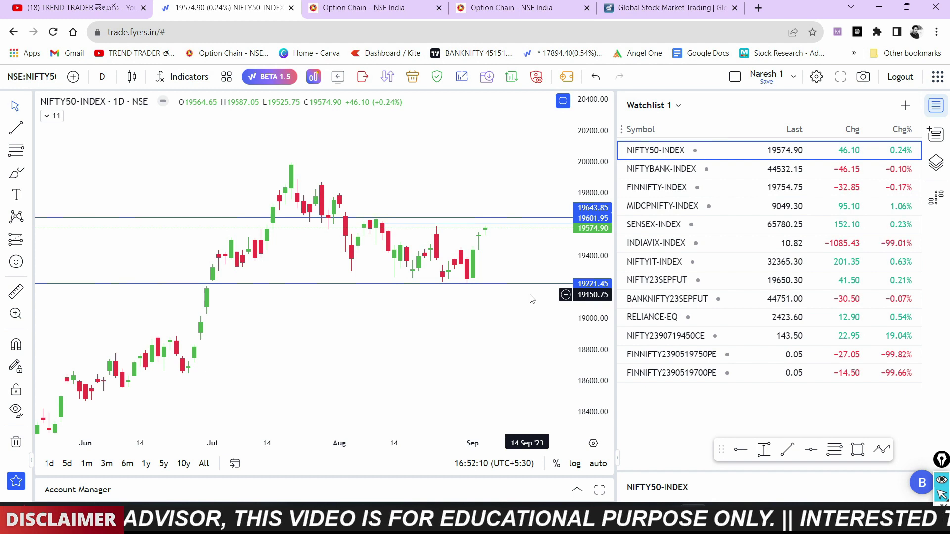
# Show FINNIFTY-INDEX on 5-minute candles and pan back so the Sep 4 session is visible.
pyautogui.click(657, 187)
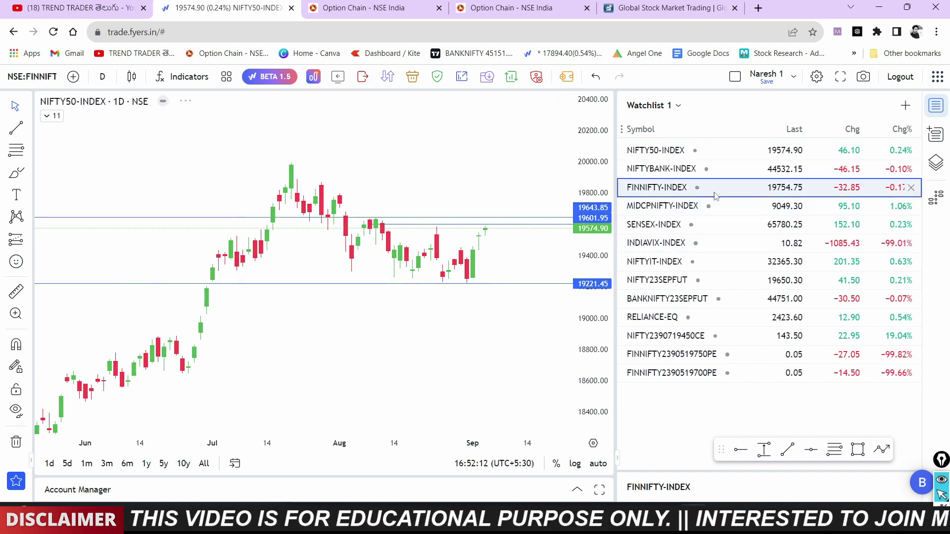
pyautogui.click(102, 76)
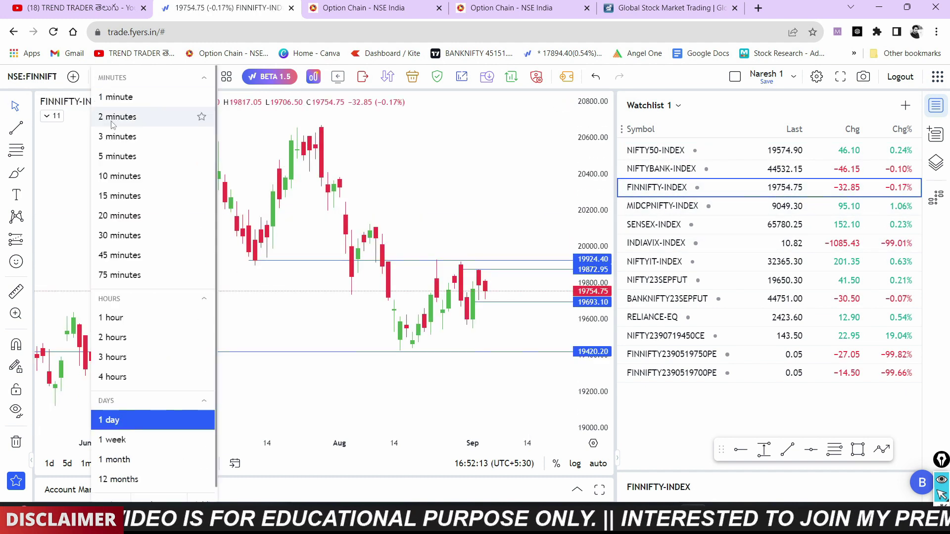
pyautogui.click(112, 157)
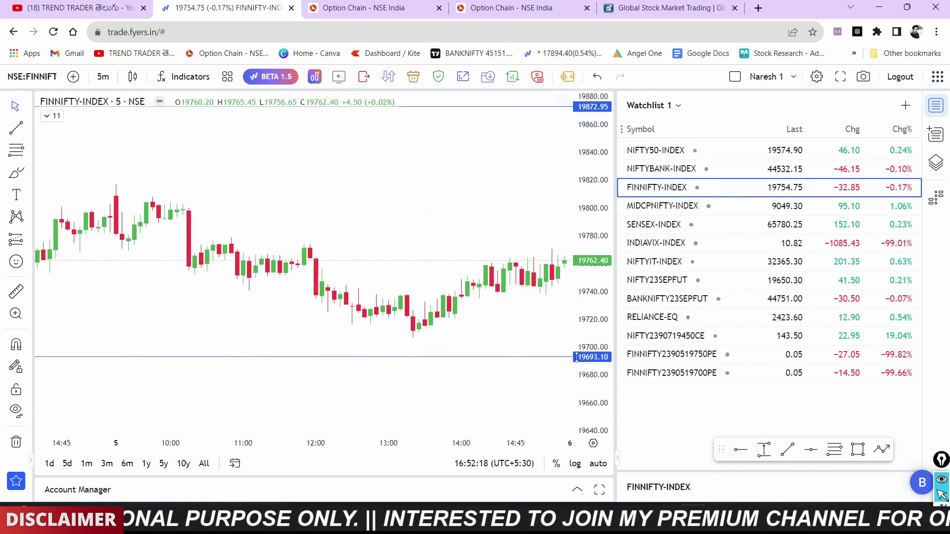
pyautogui.scroll(-1, 439, 257)
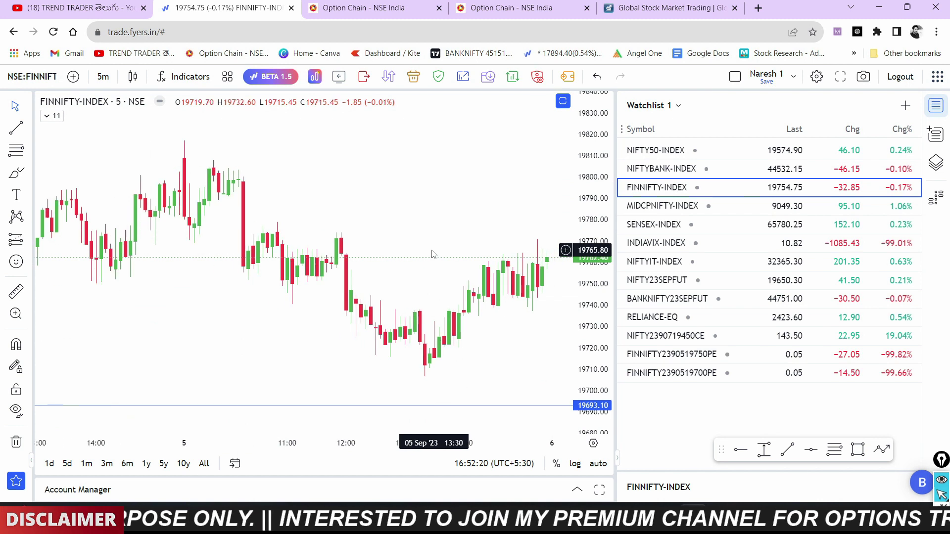
pyautogui.moveTo(381, 265); pyautogui.dragTo(399, 233)
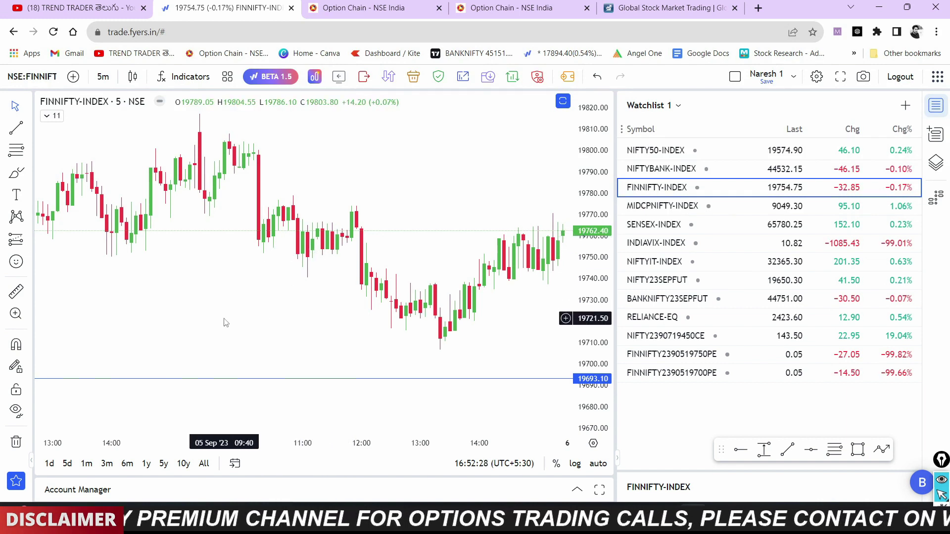
pyautogui.moveTo(223, 322); pyautogui.dragTo(445, 345)
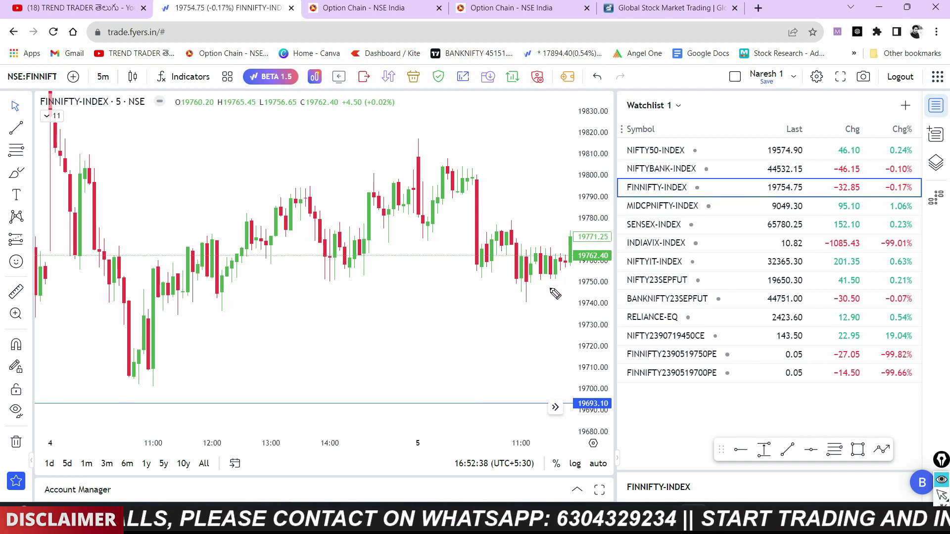
pyautogui.moveTo(470, 281)
pyautogui.mouseDown()
pyautogui.moveTo(549, 280)
pyautogui.moveTo(560, 255)
pyautogui.moveTo(539, 236)
pyautogui.moveTo(484, 235)
pyautogui.moveTo(473, 276)
pyautogui.moveTo(510, 281)
pyautogui.mouseUp()
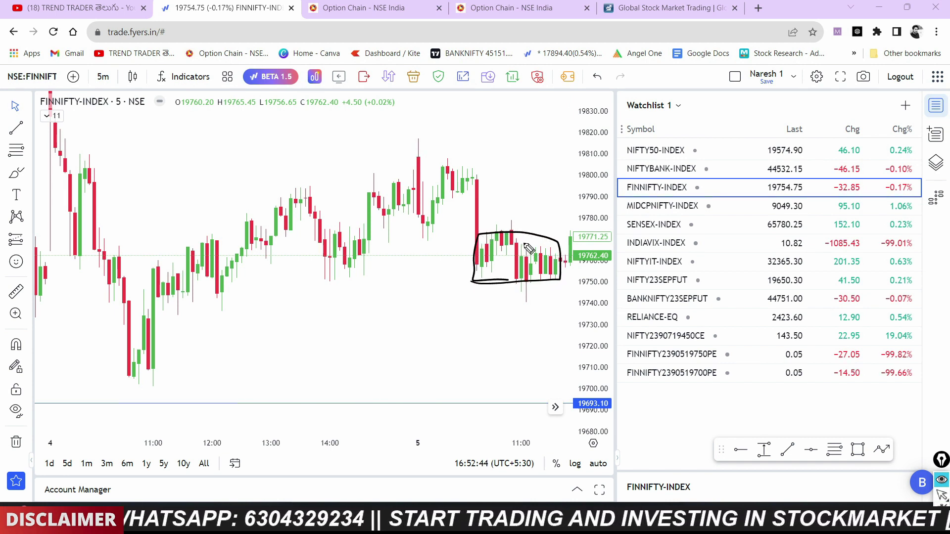
pyautogui.moveTo(529, 249); pyautogui.dragTo(548, 254)
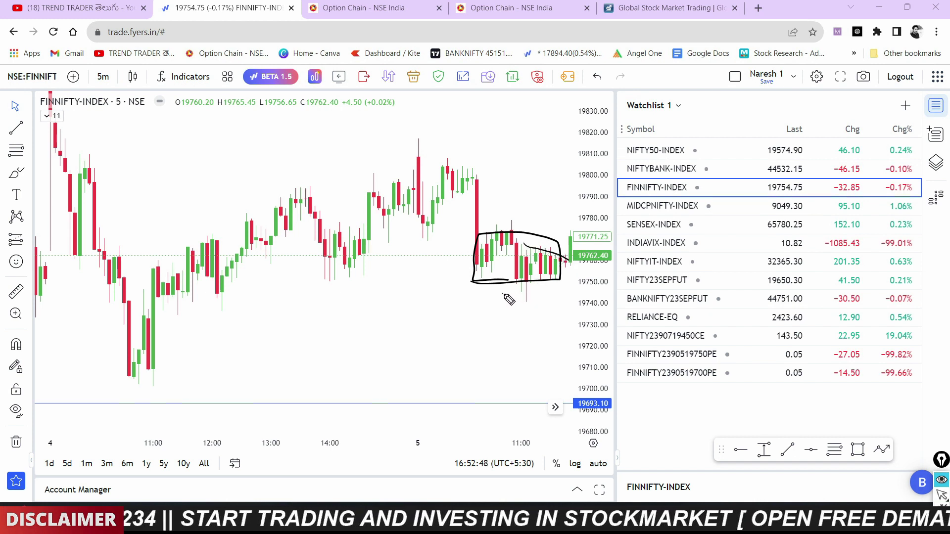
pyautogui.moveTo(504, 295); pyautogui.dragTo(570, 270)
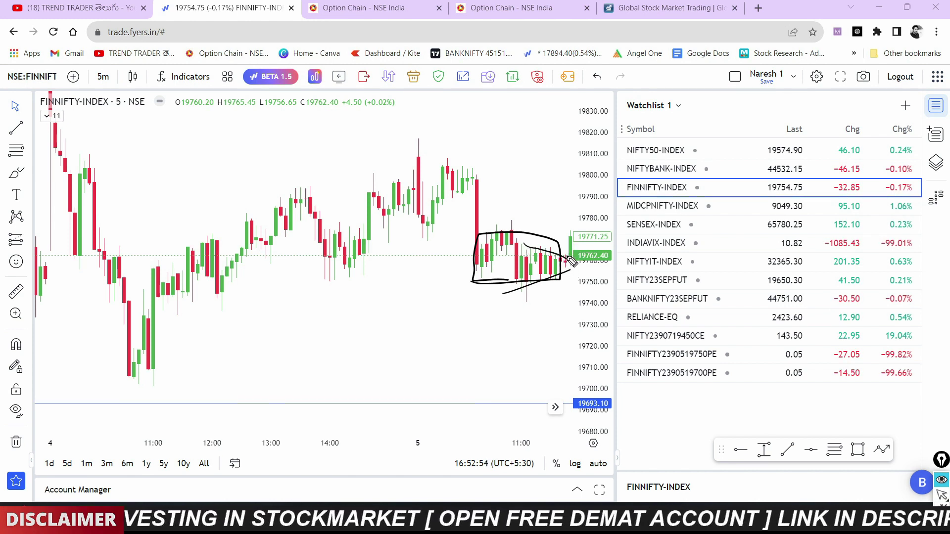
pyautogui.moveTo(564, 258); pyautogui.dragTo(565, 272)
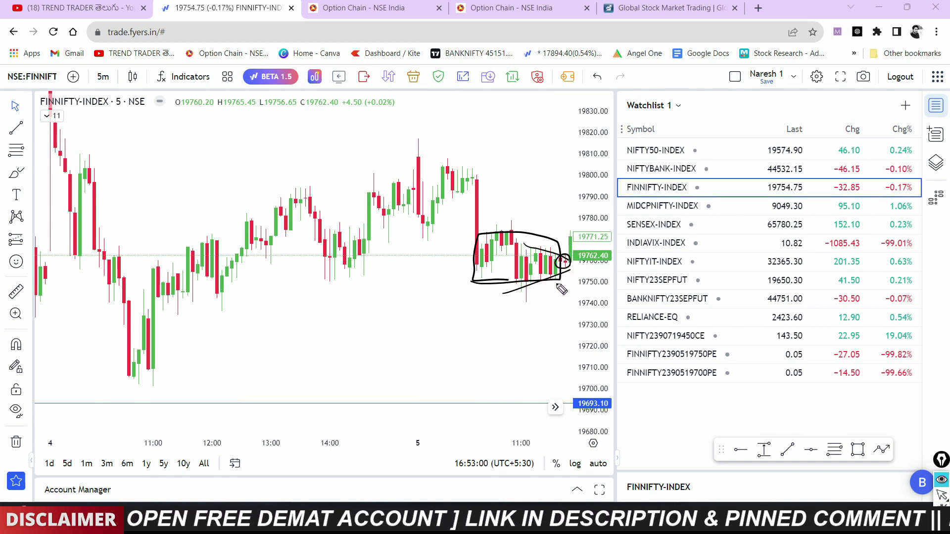
pyautogui.press('Escape')
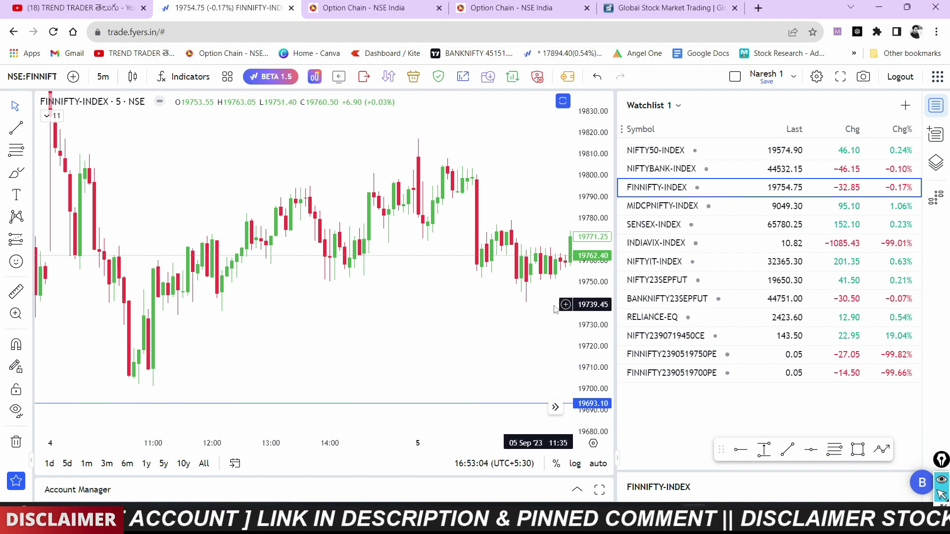
# Pan to later candles and sketch the midday channel lines with an arrow note above.
pyautogui.moveTo(544, 300); pyautogui.dragTo(452, 290)
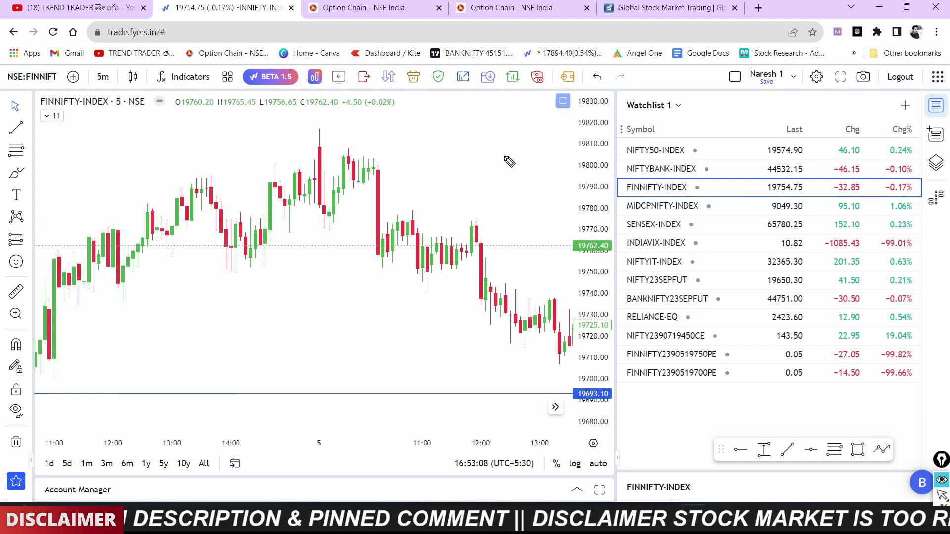
pyautogui.moveTo(413, 242); pyautogui.dragTo(490, 234)
pyautogui.moveTo(398, 277); pyautogui.dragTo(483, 260)
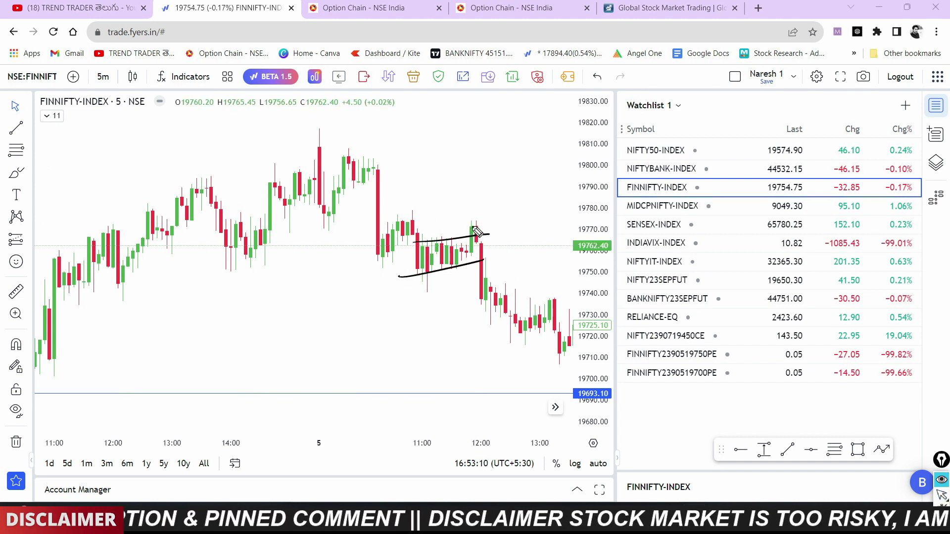
pyautogui.moveTo(476, 205)
pyautogui.mouseDown()
pyautogui.moveTo(475, 214)
pyautogui.moveTo(487, 201)
pyautogui.moveTo(495, 212)
pyautogui.moveTo(486, 216)
pyautogui.mouseUp()
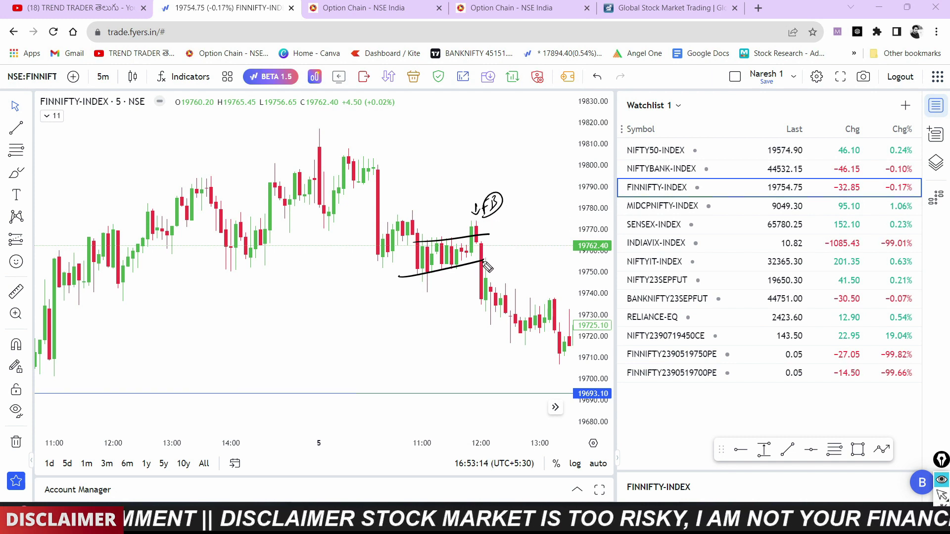
# Circle the falling red candles near 12:00, underline the channel, and write circled 20, 10, 11.
pyautogui.moveTo(477, 280)
pyautogui.mouseDown()
pyautogui.moveTo(492, 275)
pyautogui.moveTo(481, 263)
pyautogui.mouseUp()
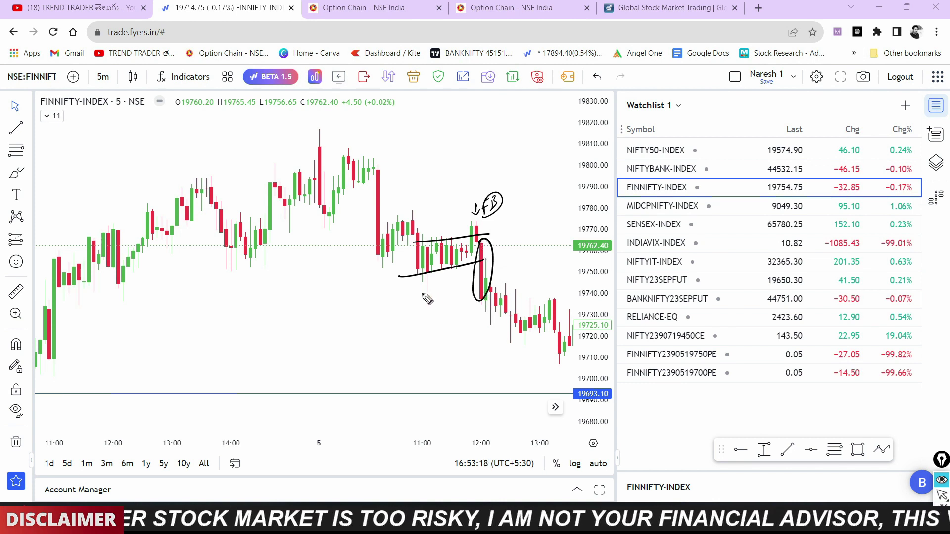
pyautogui.moveTo(412, 295)
pyautogui.mouseDown()
pyautogui.moveTo(449, 289)
pyautogui.moveTo(434, 314)
pyautogui.moveTo(458, 304)
pyautogui.moveTo(448, 298)
pyautogui.mouseUp()
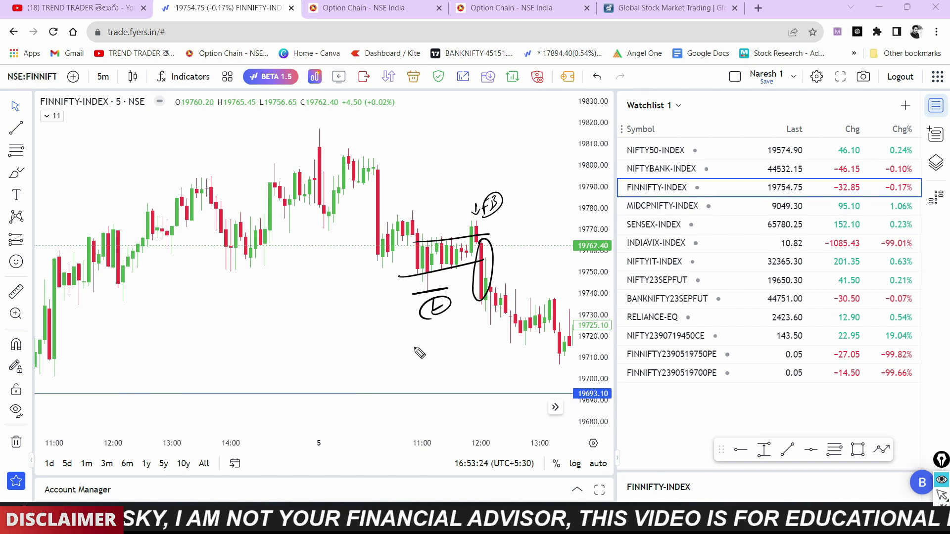
pyautogui.moveTo(418, 350)
pyautogui.mouseDown()
pyautogui.moveTo(436, 341)
pyautogui.moveTo(401, 365)
pyautogui.mouseUp()
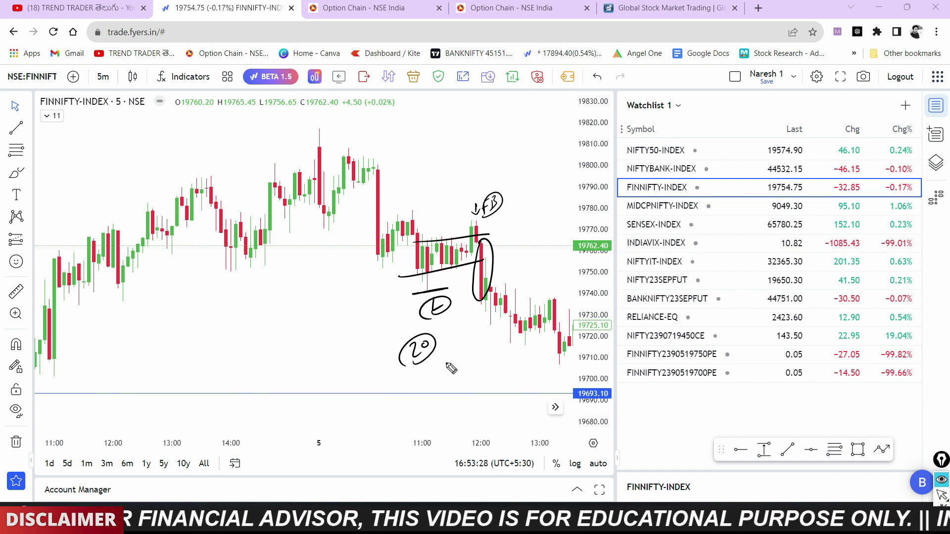
pyautogui.moveTo(446, 350)
pyautogui.mouseDown()
pyautogui.moveTo(447, 368)
pyautogui.moveTo(460, 348)
pyautogui.moveTo(496, 368)
pyautogui.moveTo(490, 388)
pyautogui.mouseUp()
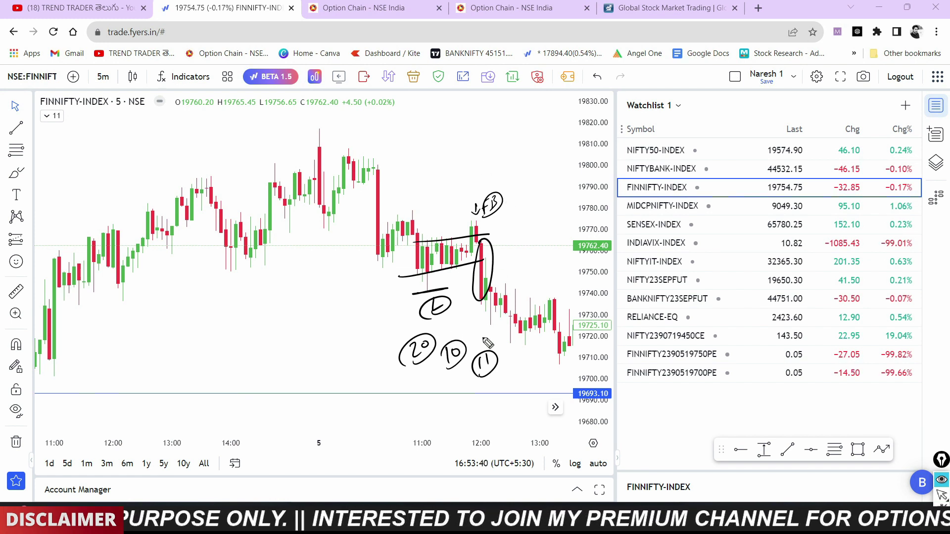
# Add a tick, channel loop, rising stroke, circled 2, wavy mark and level lines near 13:00.
pyautogui.moveTo(465, 340); pyautogui.dragTo(473, 327)
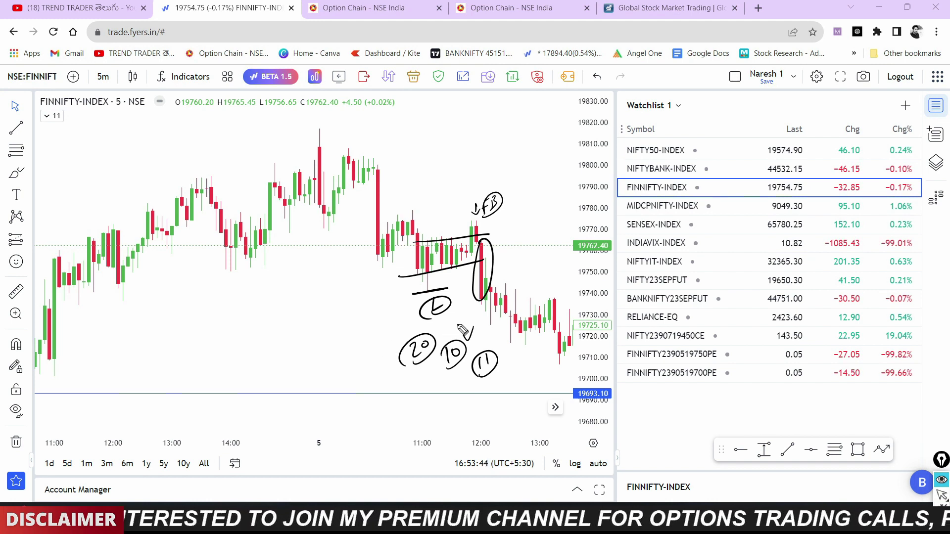
pyautogui.moveTo(424, 280); pyautogui.dragTo(452, 278)
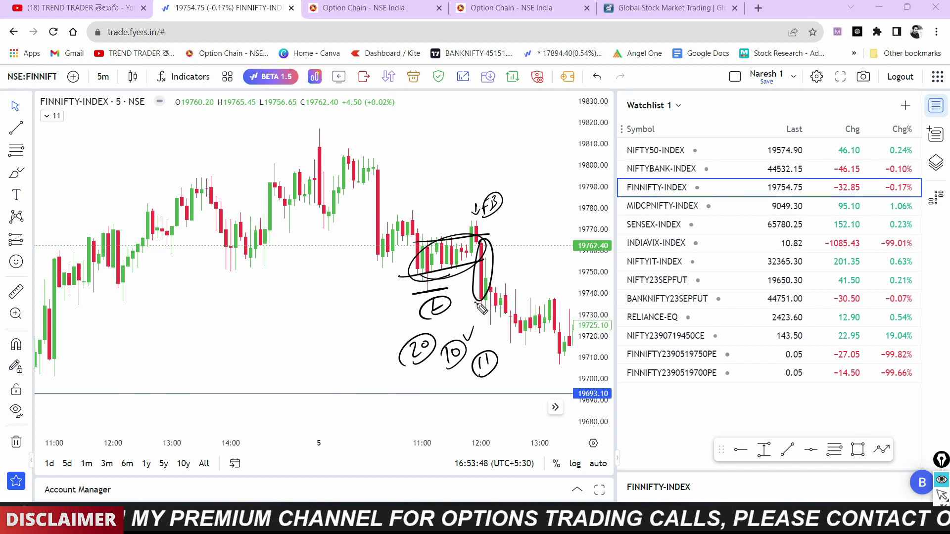
pyautogui.moveTo(475, 308); pyautogui.dragTo(514, 287)
pyautogui.moveTo(359, 329)
pyautogui.mouseDown()
pyautogui.moveTo(352, 342)
pyautogui.moveTo(378, 346)
pyautogui.moveTo(374, 331)
pyautogui.mouseUp()
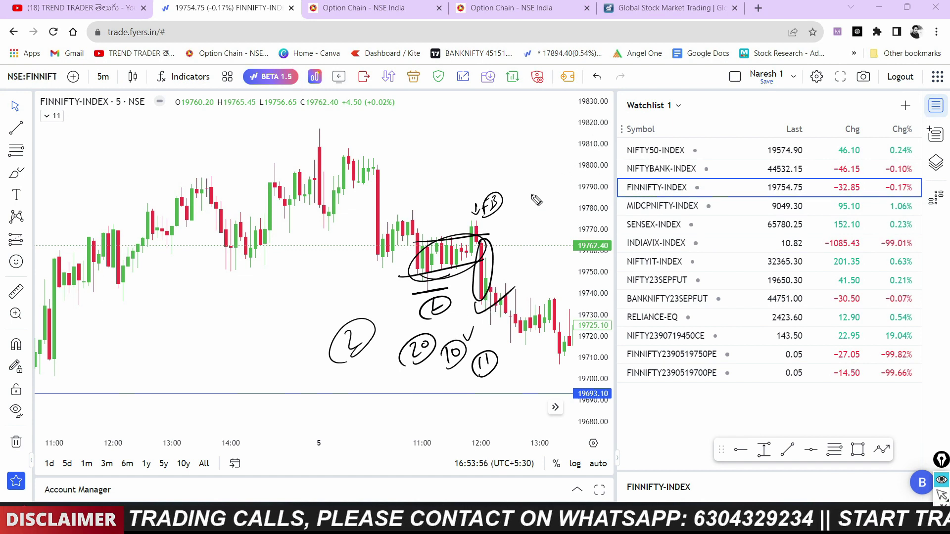
pyautogui.moveTo(495, 228)
pyautogui.mouseDown()
pyautogui.moveTo(514, 212)
pyautogui.moveTo(506, 196)
pyautogui.mouseUp()
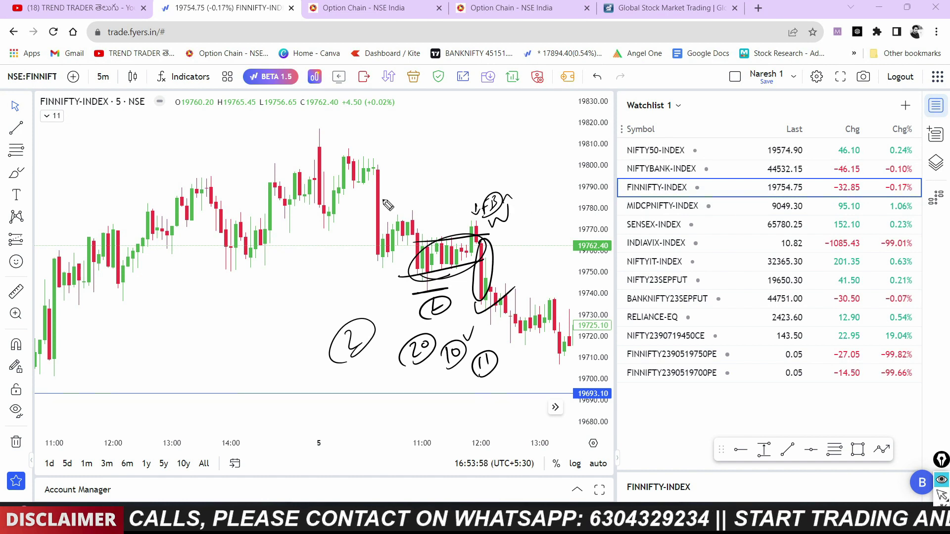
pyautogui.moveTo(391, 211); pyautogui.dragTo(433, 203)
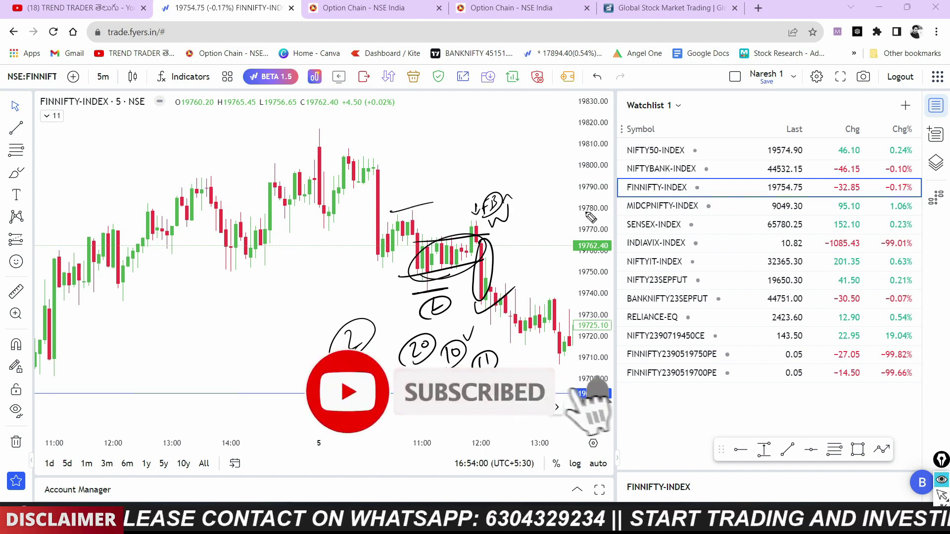
pyautogui.moveTo(352, 167)
pyautogui.mouseDown()
pyautogui.moveTo(405, 159)
pyautogui.moveTo(372, 177)
pyautogui.mouseUp()
# Circle 19800, write circled 5, 60 and 50, then clear all drawings with E.
pyautogui.moveTo(613, 174)
pyautogui.mouseDown()
pyautogui.moveTo(573, 172)
pyautogui.moveTo(614, 159)
pyautogui.mouseUp()
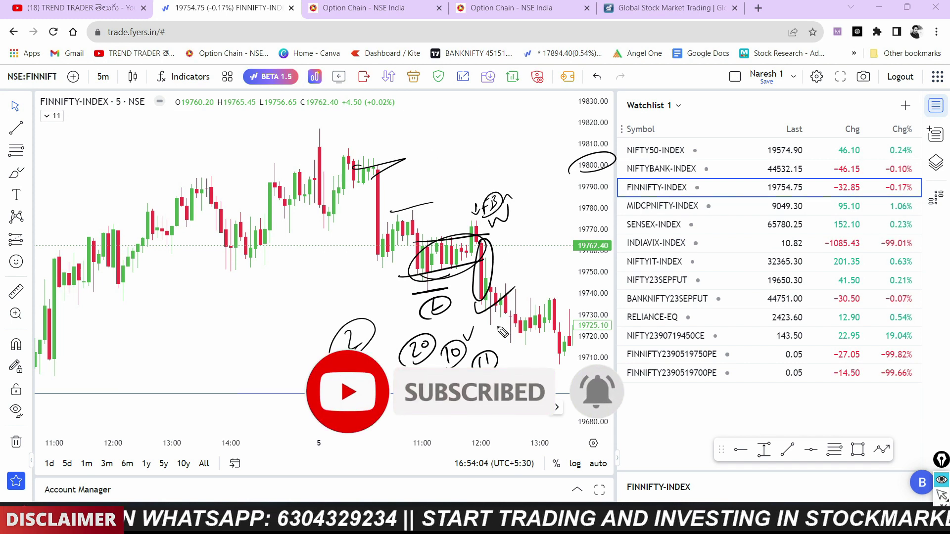
pyautogui.moveTo(439, 325); pyautogui.dragTo(460, 312)
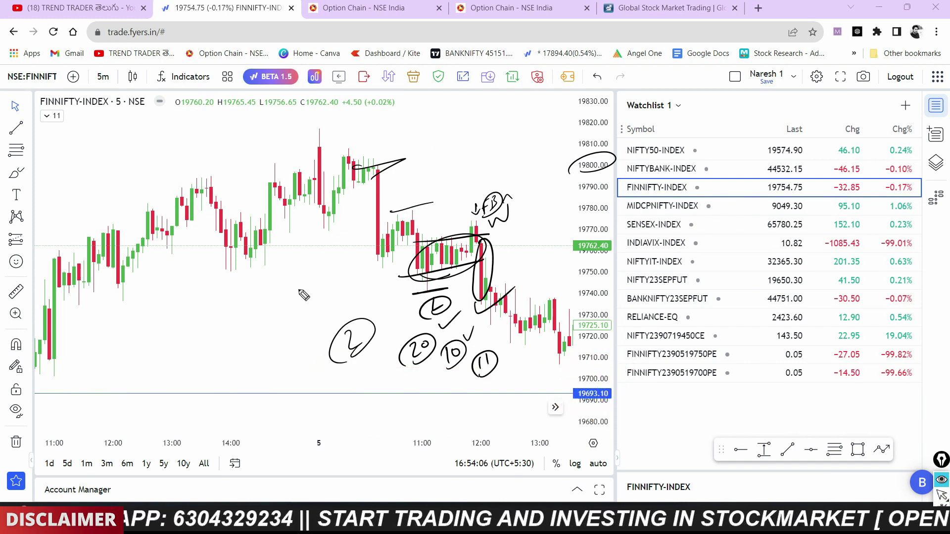
pyautogui.moveTo(300, 287)
pyautogui.mouseDown()
pyautogui.moveTo(316, 307)
pyautogui.moveTo(313, 330)
pyautogui.moveTo(326, 320)
pyautogui.mouseUp()
pyautogui.moveTo(339, 321)
pyautogui.mouseDown()
pyautogui.moveTo(317, 302)
pyautogui.moveTo(320, 327)
pyautogui.mouseUp()
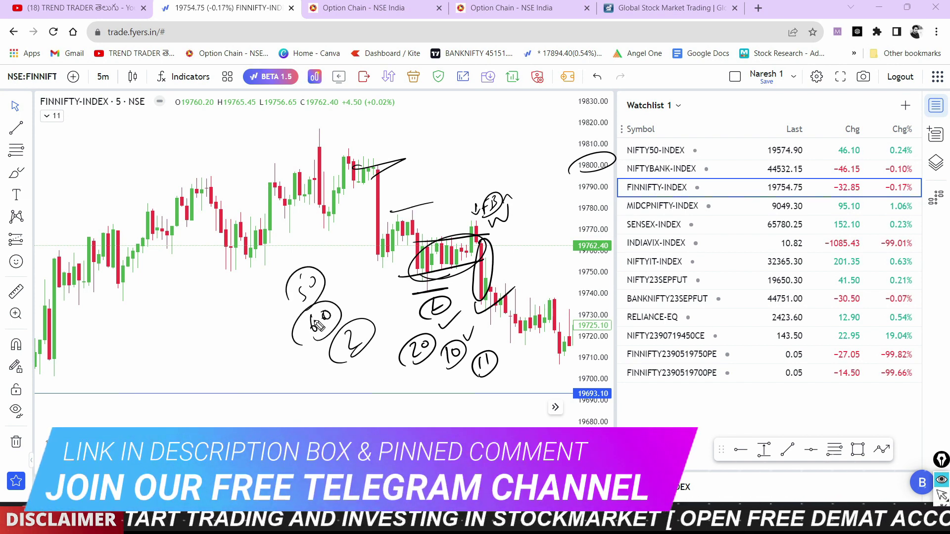
pyautogui.moveTo(396, 323)
pyautogui.mouseDown()
pyautogui.moveTo(411, 327)
pyautogui.moveTo(398, 340)
pyautogui.mouseUp()
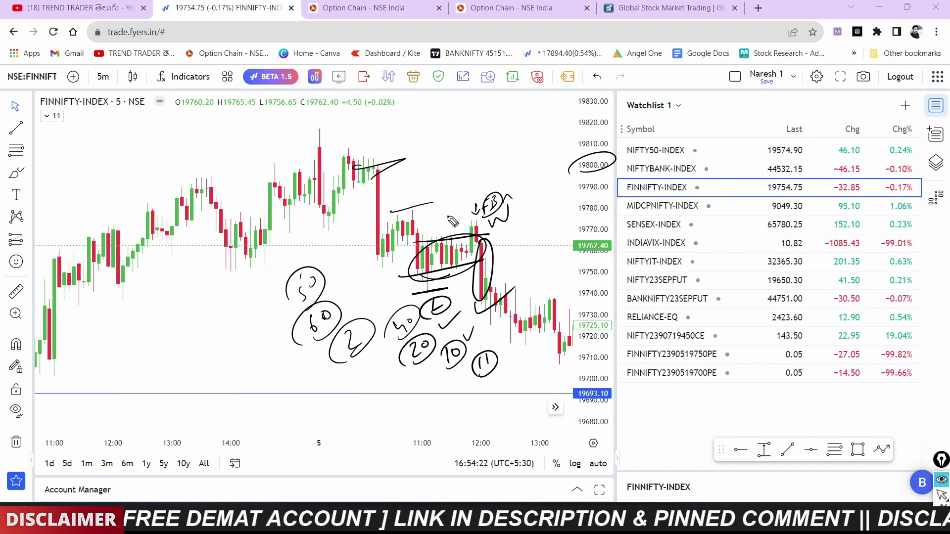
pyautogui.press('e')
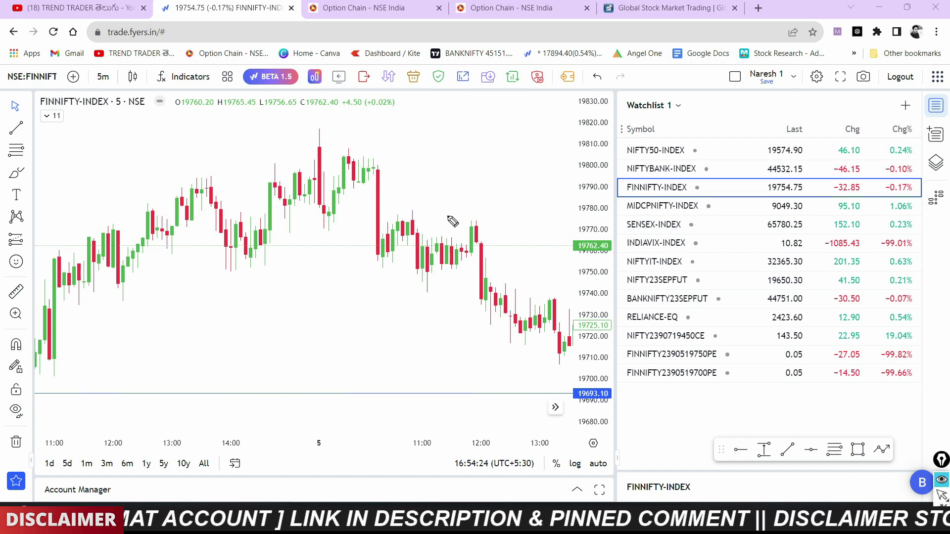